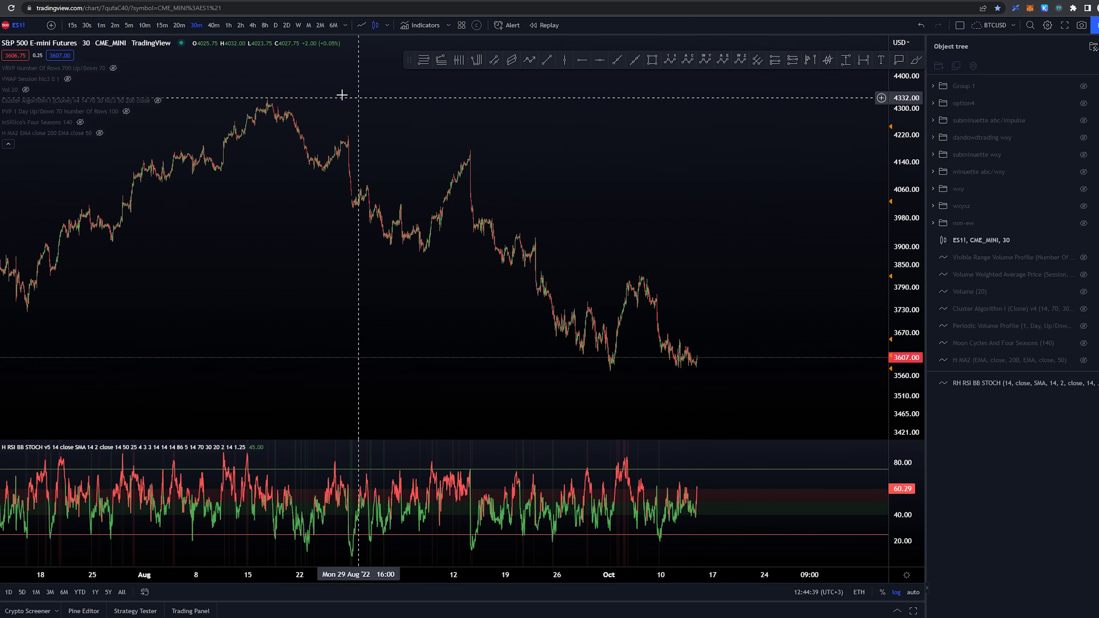
Circle the mid-August high with the Brush and undo the stroke.
key("b")
left_click_drag(270, 94, 272, 96)
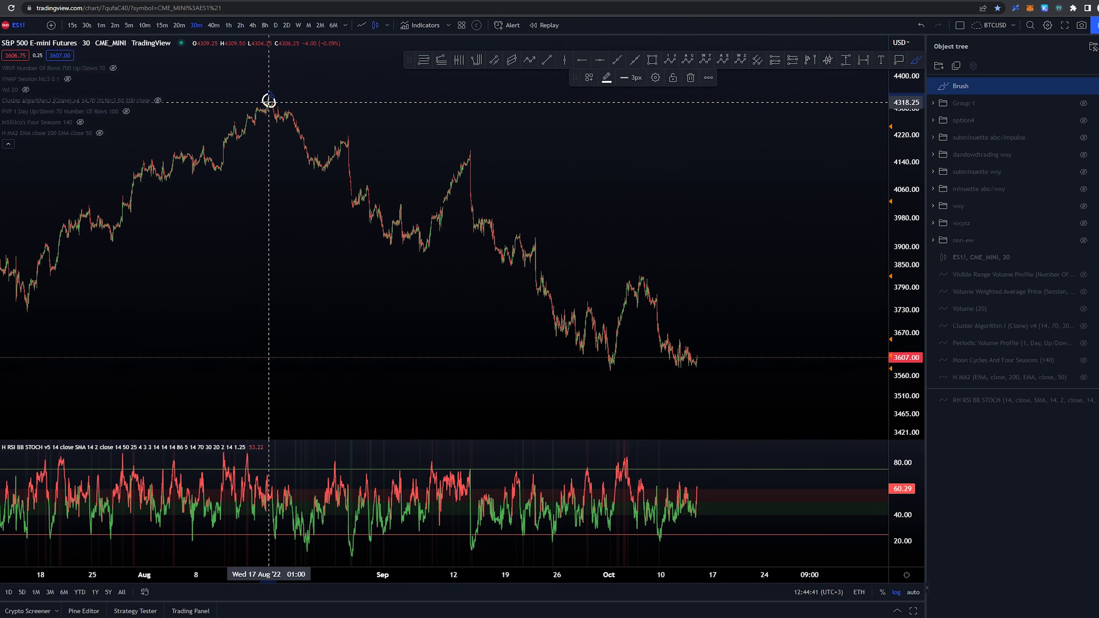
key("ctrl+z")
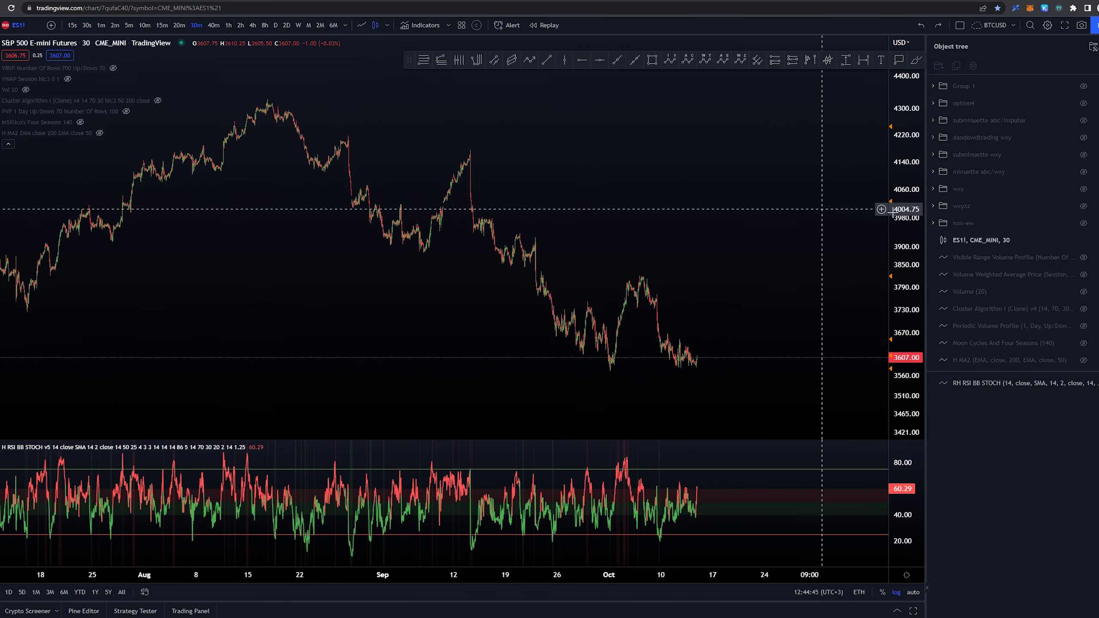
Show the hidden subminuette wxy drawing group on the chart.
left_click(1083, 155)
scroll(666, 138, "right", 3)
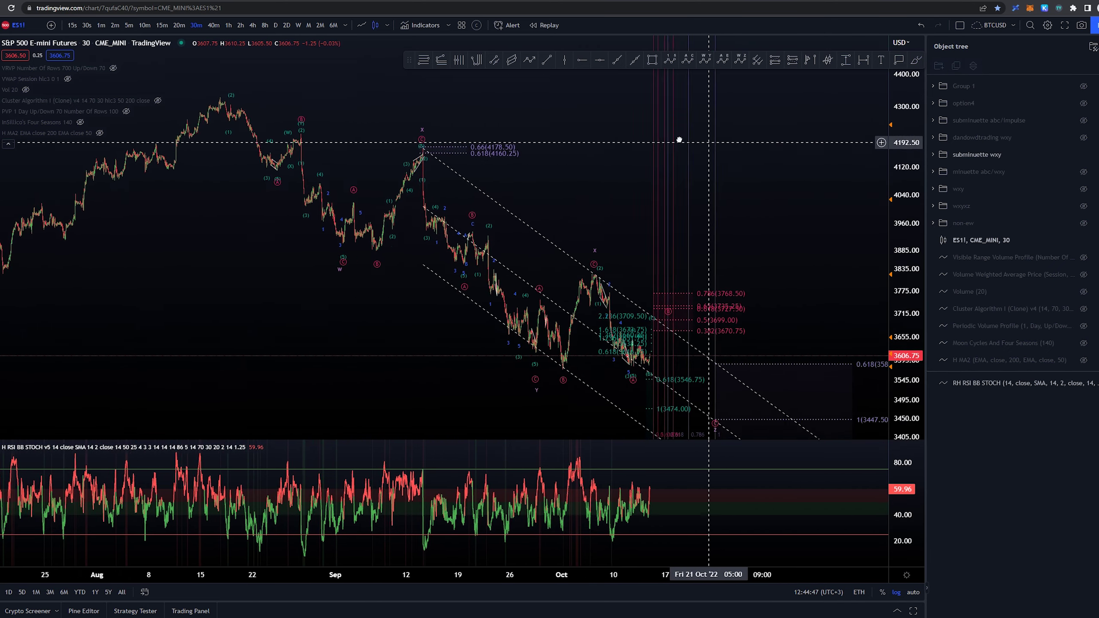
Brush over the wave structure from the mid-August high to the early October high and undo the strokes.
key("b")
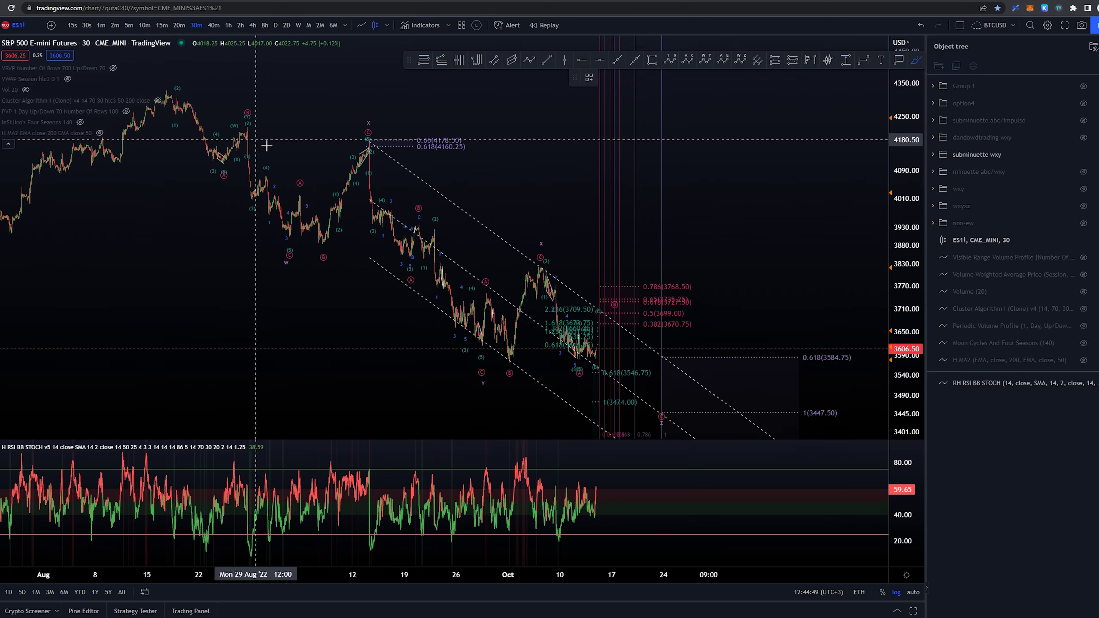
scroll(476, 164, "left", 2)
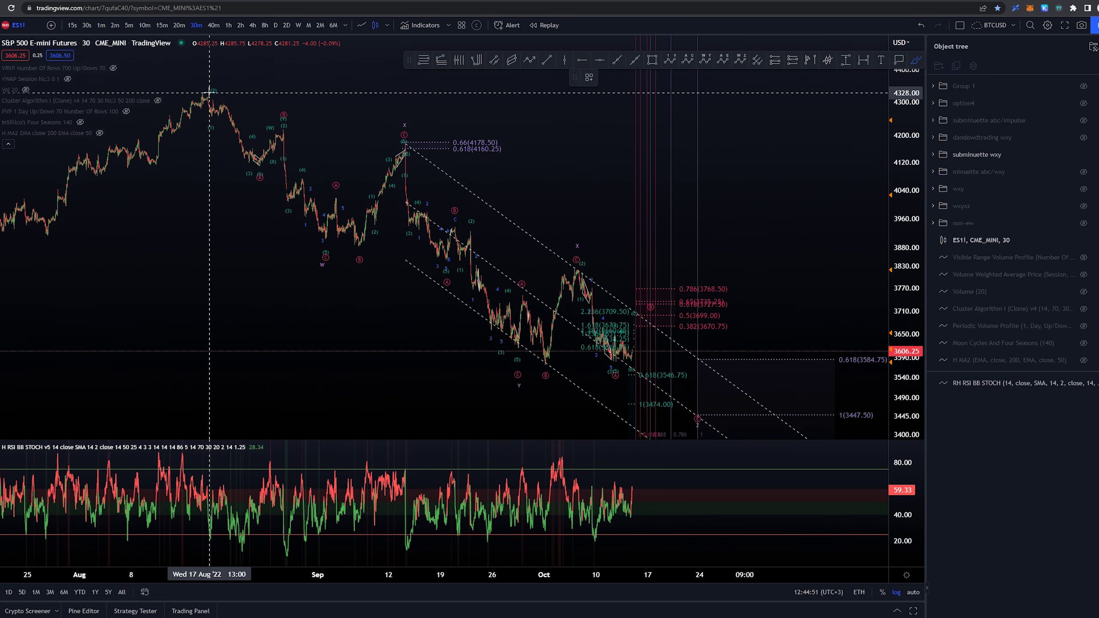
mouse_move(211, 96)
left_mouse_down()
mouse_move(285, 123)
mouse_move(318, 238)
mouse_move(412, 150)
mouse_move(439, 268)
mouse_move(521, 367)
mouse_move(500, 362)
mouse_move(529, 284)
mouse_move(605, 258)
mouse_move(584, 271)
left_mouse_up()
key("ctrl+z")
key("ctrl+z")
key("ctrl+z")
key("ctrl+z")
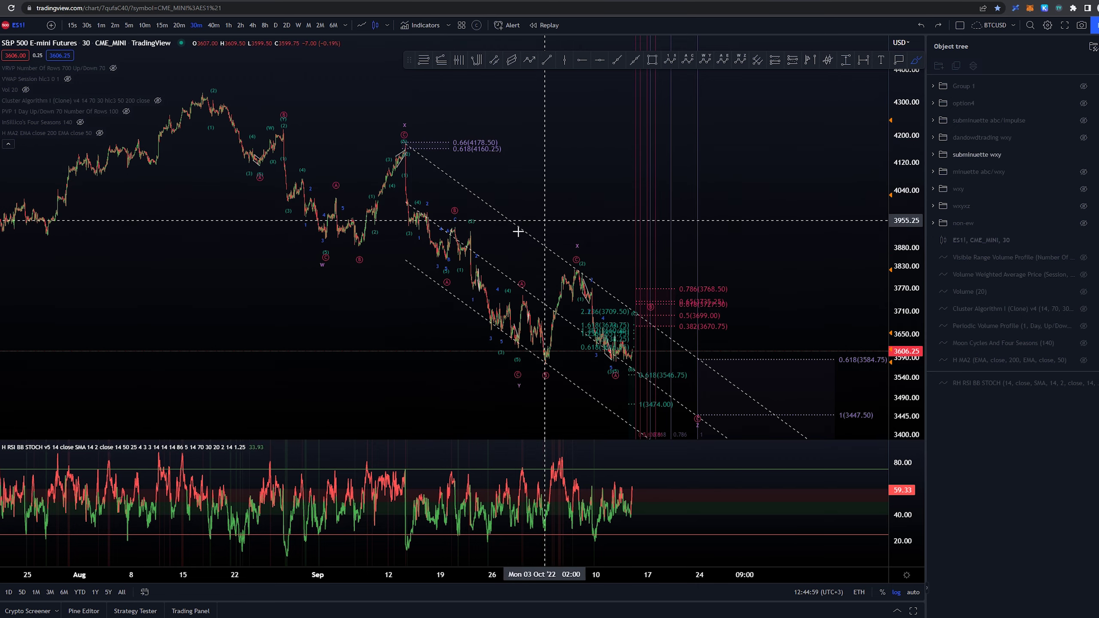
Circle the early October and September rallies into the two X labels with the Brush and undo both strokes.
scroll(541, 242, "up", 2)
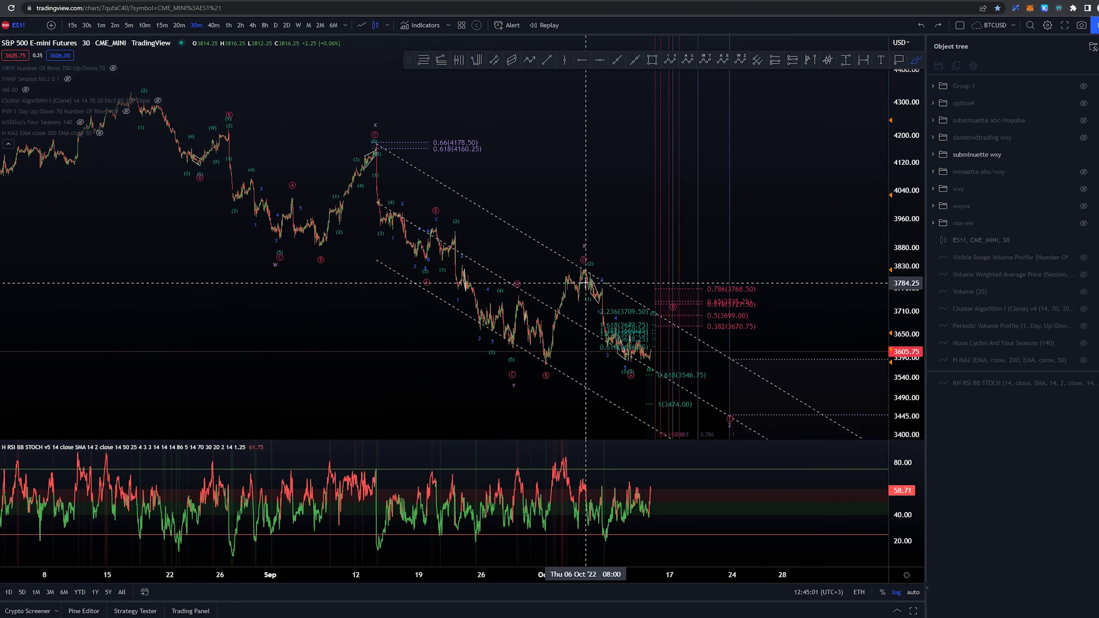
mouse_move(582, 265)
left_mouse_down()
mouse_move(558, 259)
mouse_move(519, 363)
mouse_move(593, 279)
left_mouse_up()
mouse_move(376, 141)
left_mouse_down()
mouse_move(288, 171)
mouse_move(336, 245)
mouse_move(377, 145)
left_mouse_up()
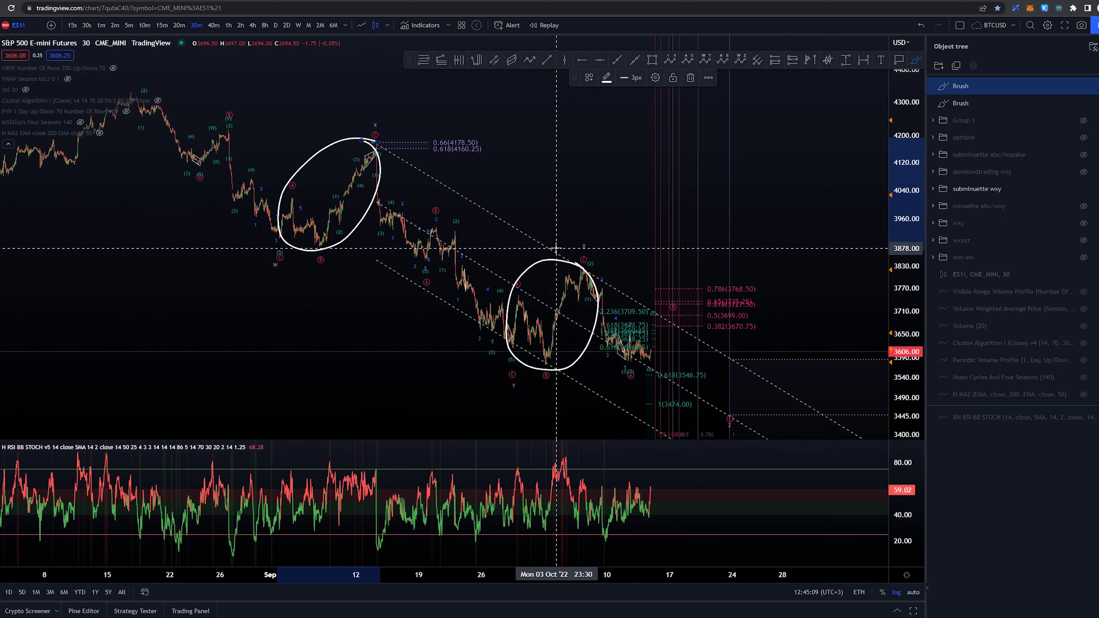
key("ctrl+z")
key("ctrl+z")
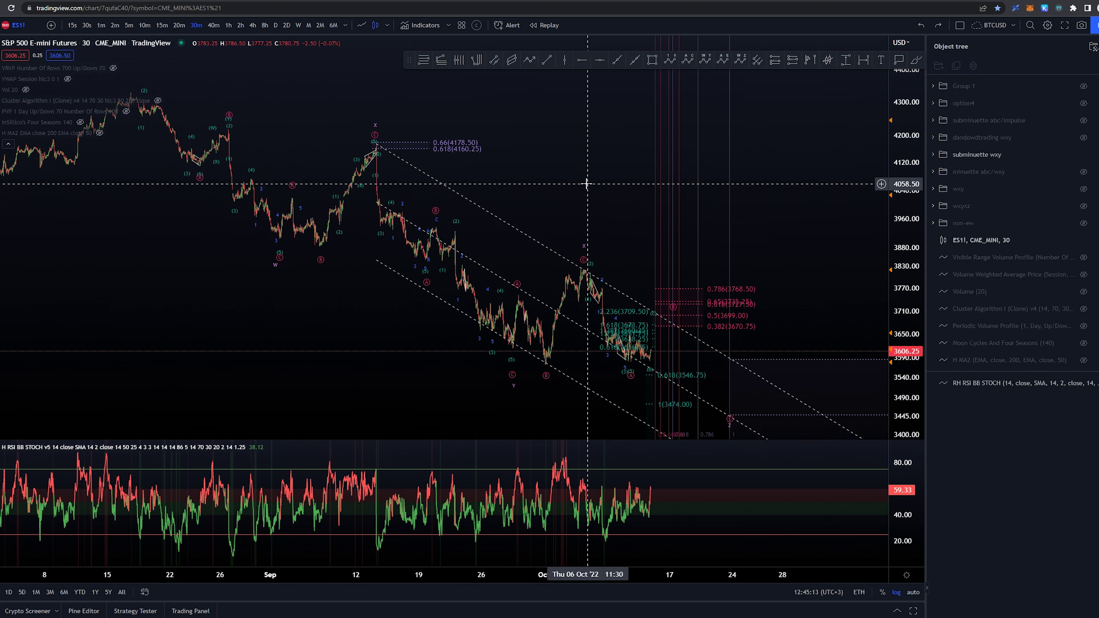
Switch the chart to the 15-minute timeframe, reset its view and frame the October decline with the projected targets.
left_click_drag(584, 185, 335, 59)
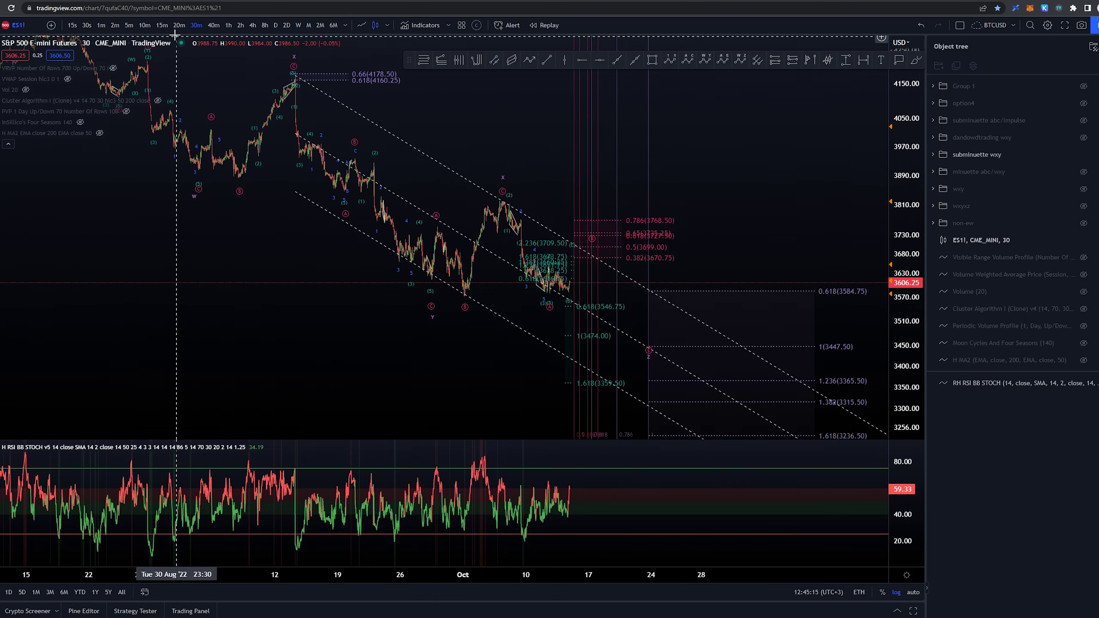
left_click(158, 25)
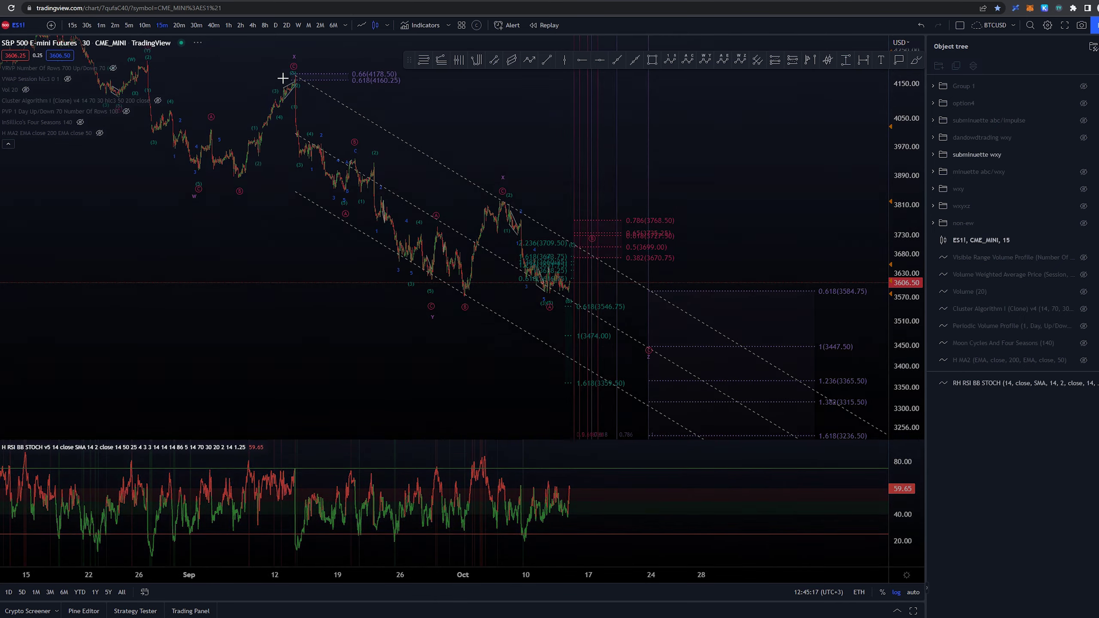
right_click(463, 106)
left_click(490, 115)
scroll(645, 204, "down", 8)
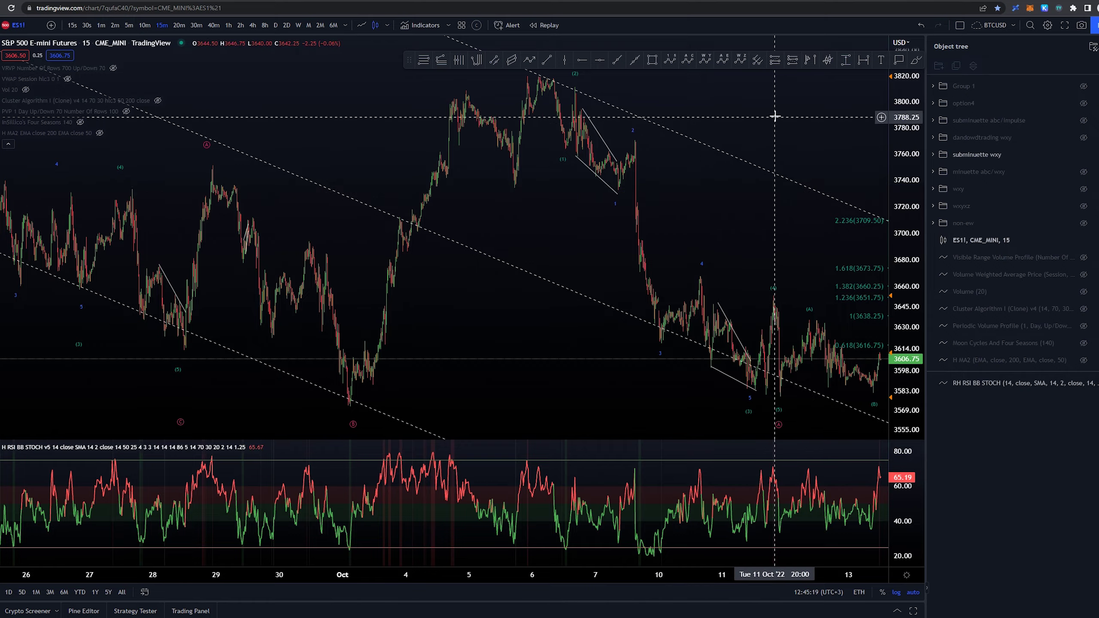
left_click_drag(775, 115, 360, 104)
scroll(359, 104, "down", 6)
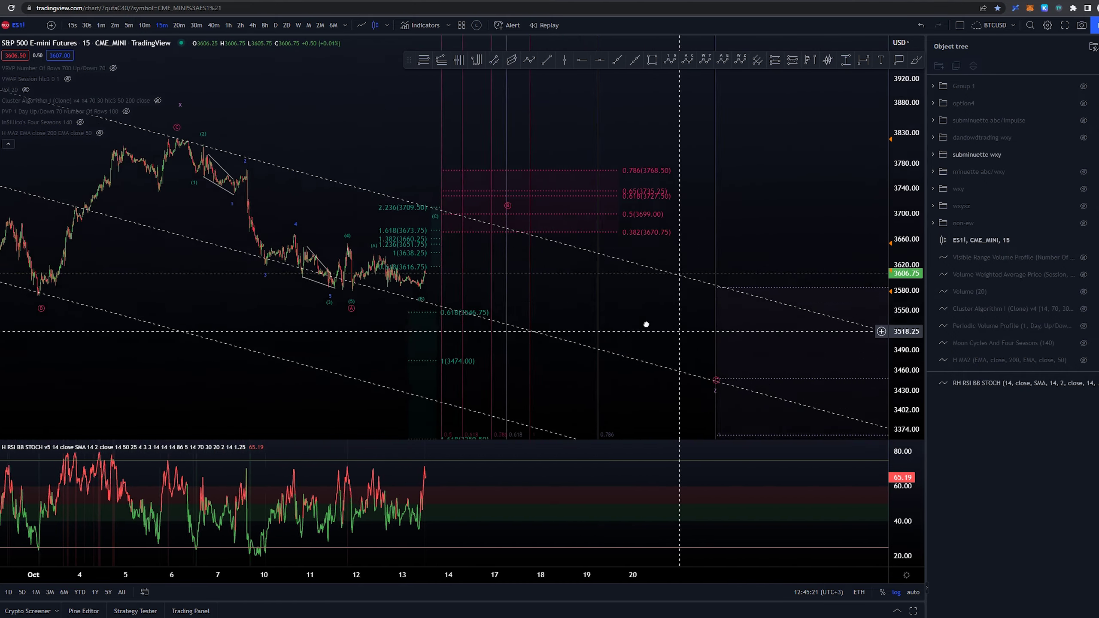
scroll(603, 295, "down", 1)
left_click_drag(696, 293, 456, 309)
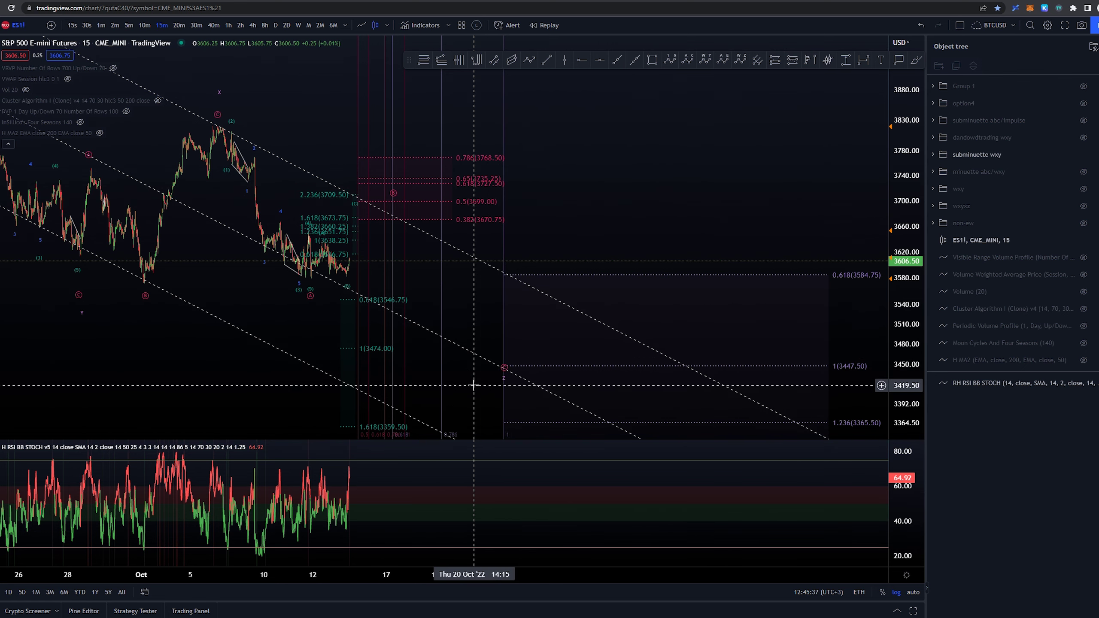
right_click(461, 287)
left_click(451, 260)
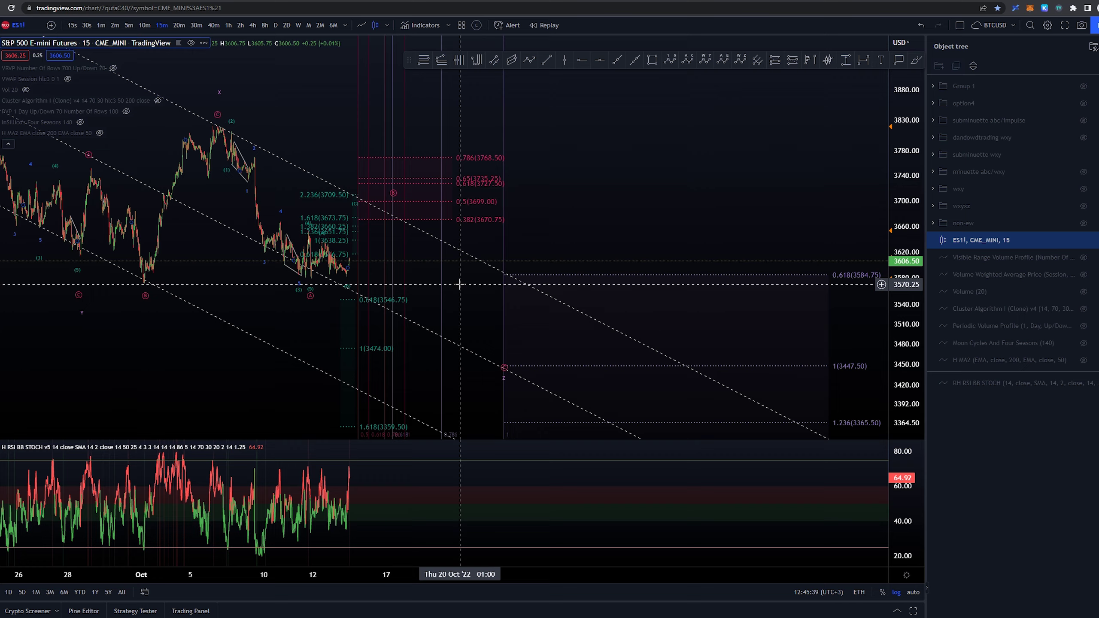
key("alt+b")
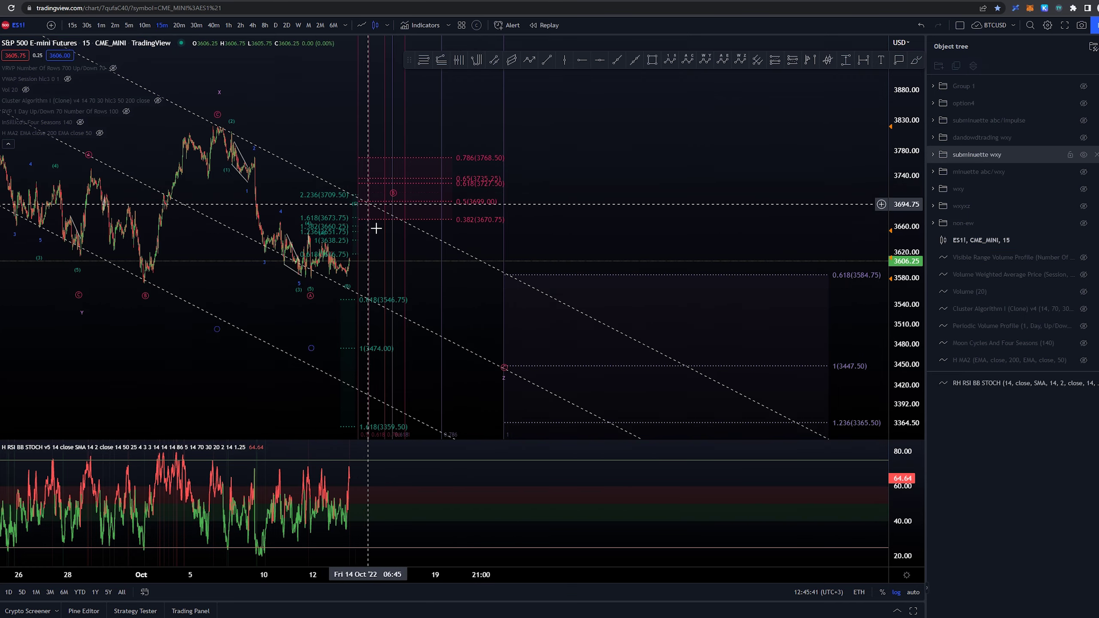
Brush over the waves from the 6 October high to the 11 October low, mark the final target near 3447.50, and undo the strokes.
scroll(583, 339, "down", 5)
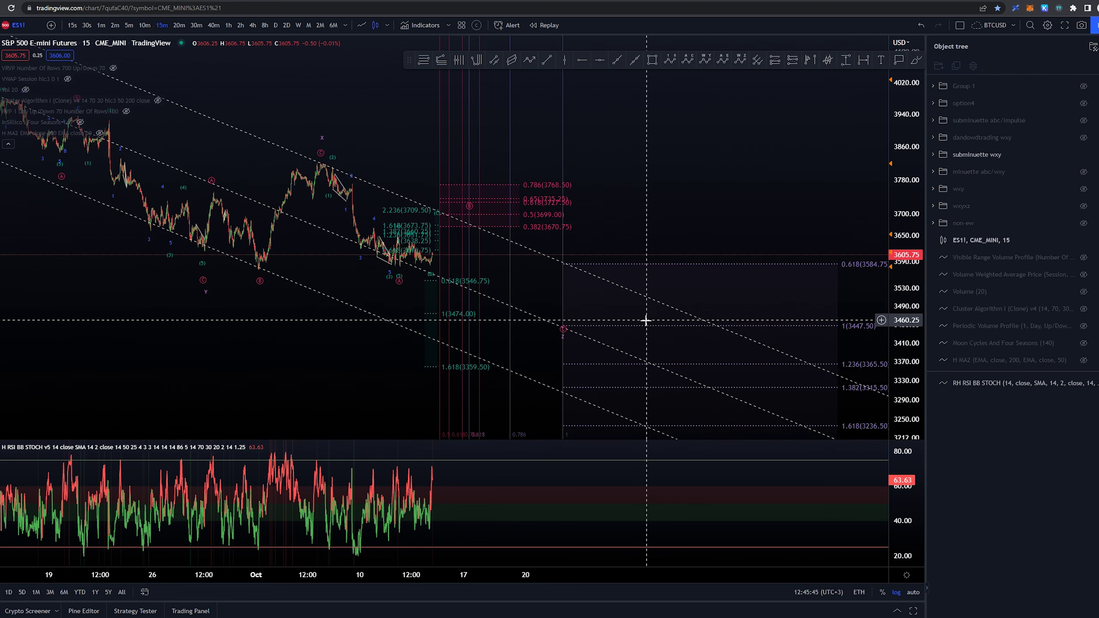
left_click(636, 329)
left_click_drag(907, 363, 909, 313)
scroll(320, 182, "up", 3)
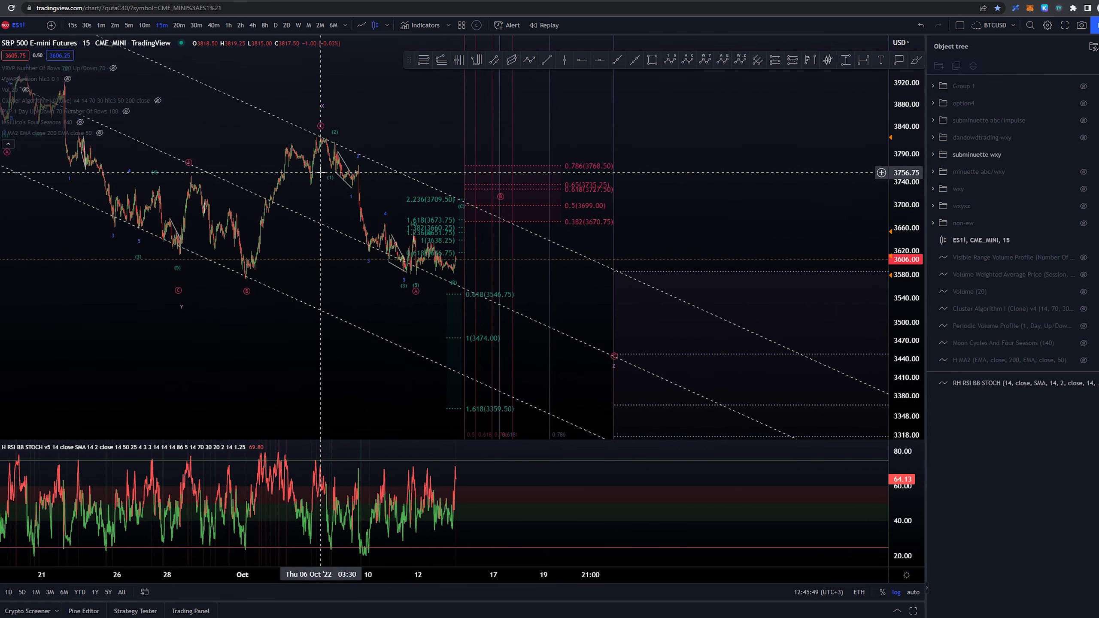
right_click(415, 100)
left_click_drag(414, 100, 321, 110)
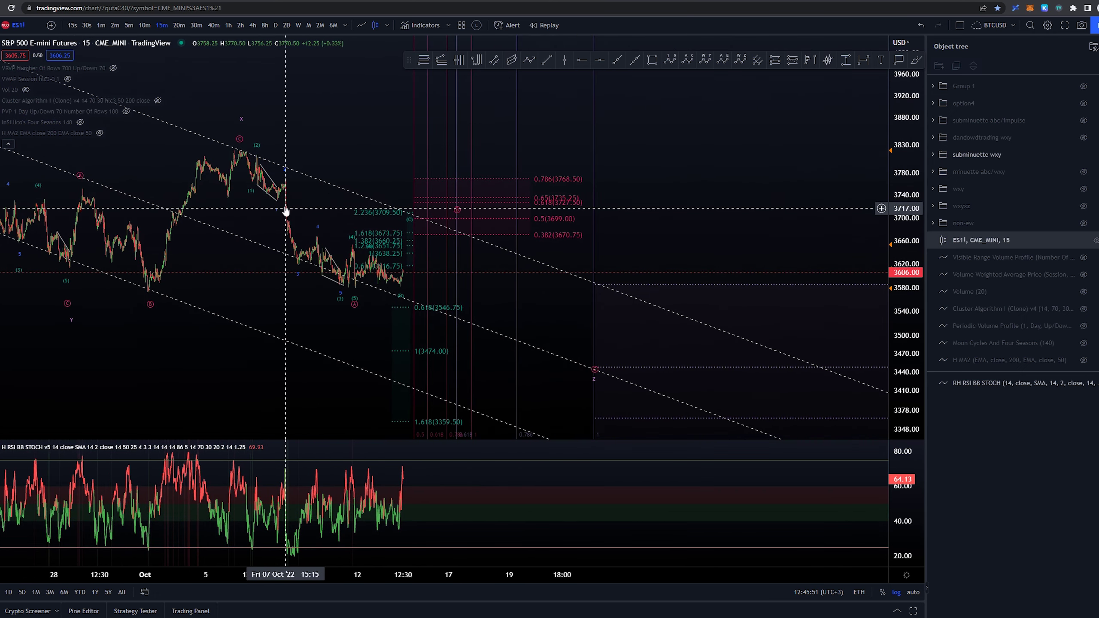
mouse_move(238, 143)
left_mouse_down()
mouse_move(284, 202)
mouse_move(297, 265)
mouse_move(335, 290)
left_mouse_up()
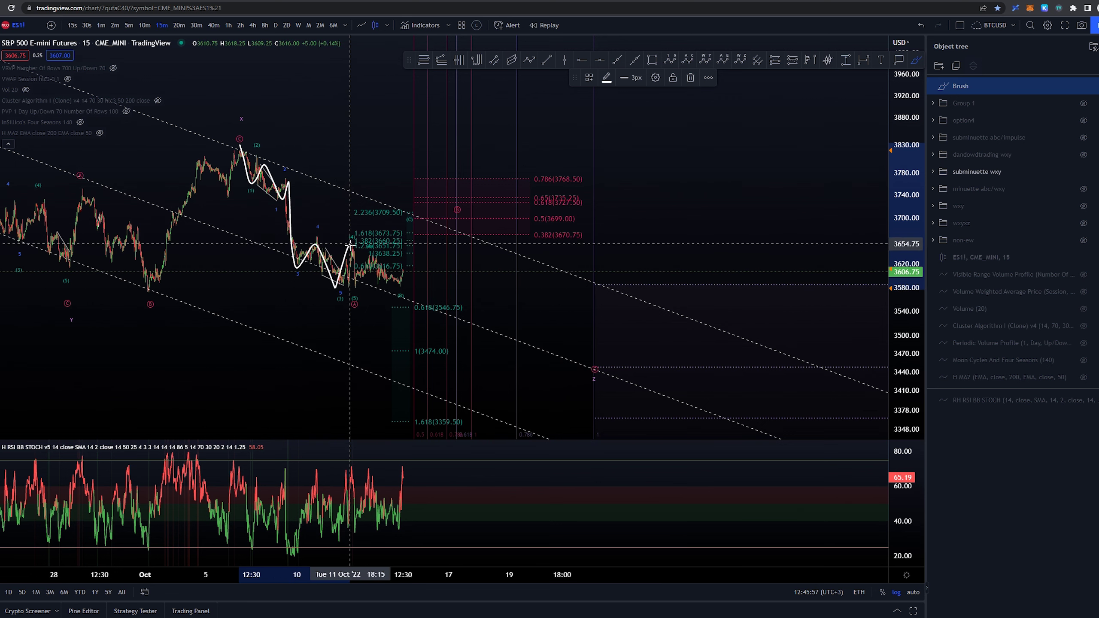
key("ctrl+z")
key("ctrl+y")
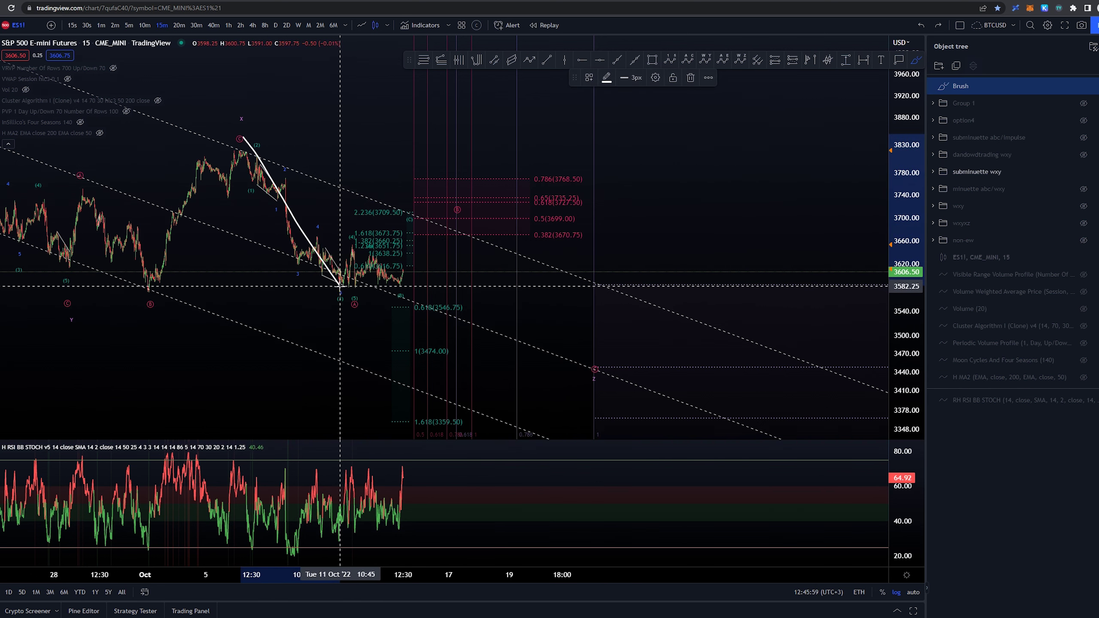
key("ctrl+z")
left_click_drag(601, 384, 589, 380)
key("ctrl+z")
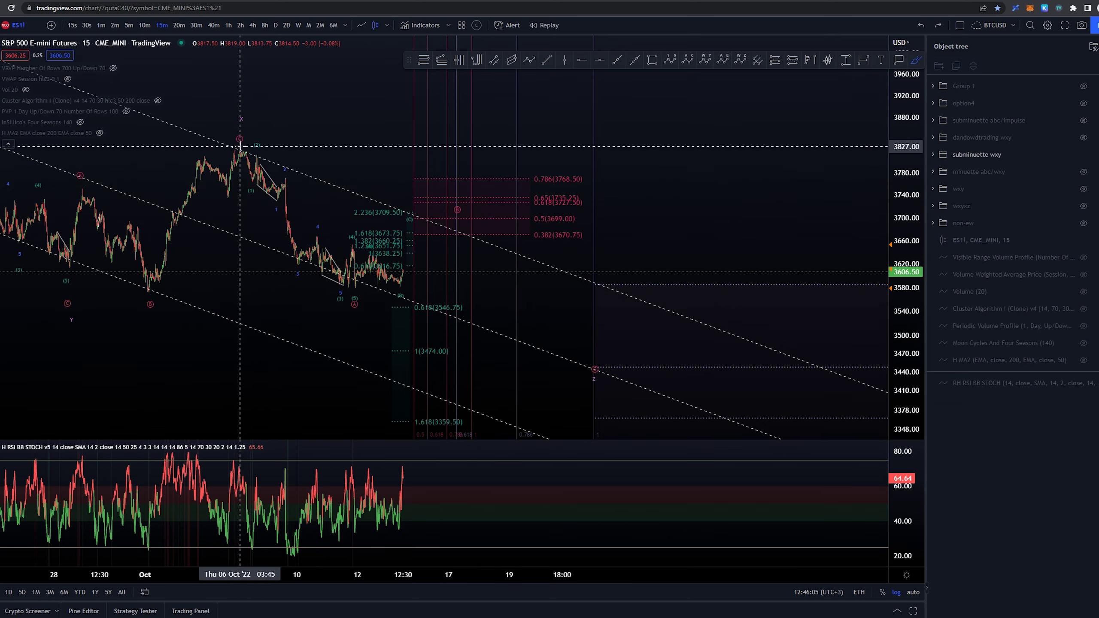
Trace the decline from the early October high into the circled A low with the Brush and undo the stroke.
left_click_drag(244, 149, 346, 289)
key("ctrl+z")
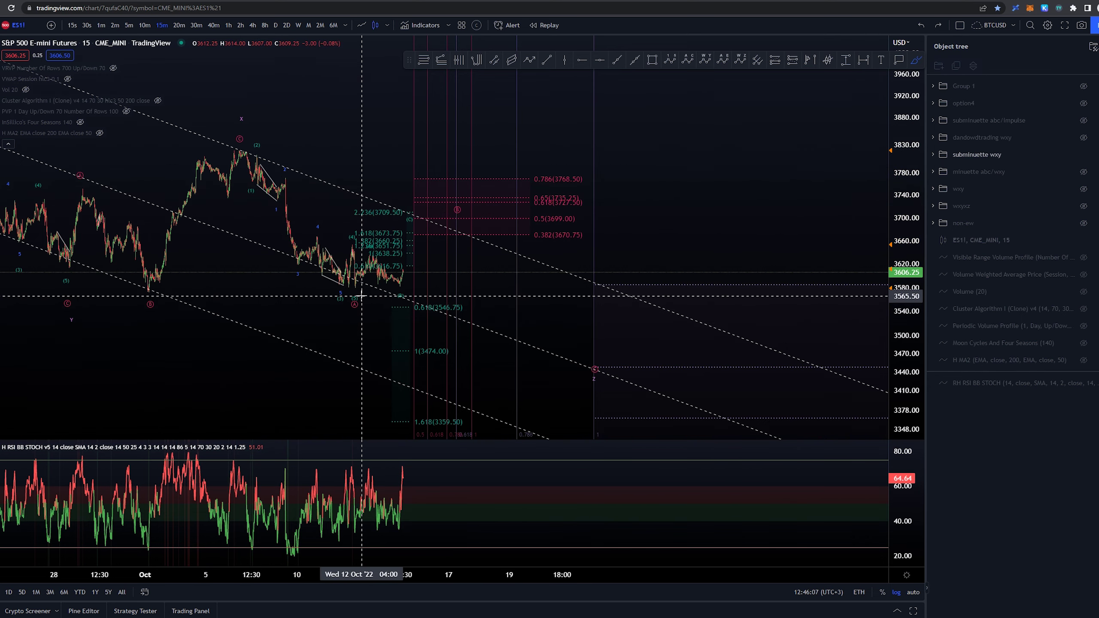
key("ctrl+y")
key("ctrl+z")
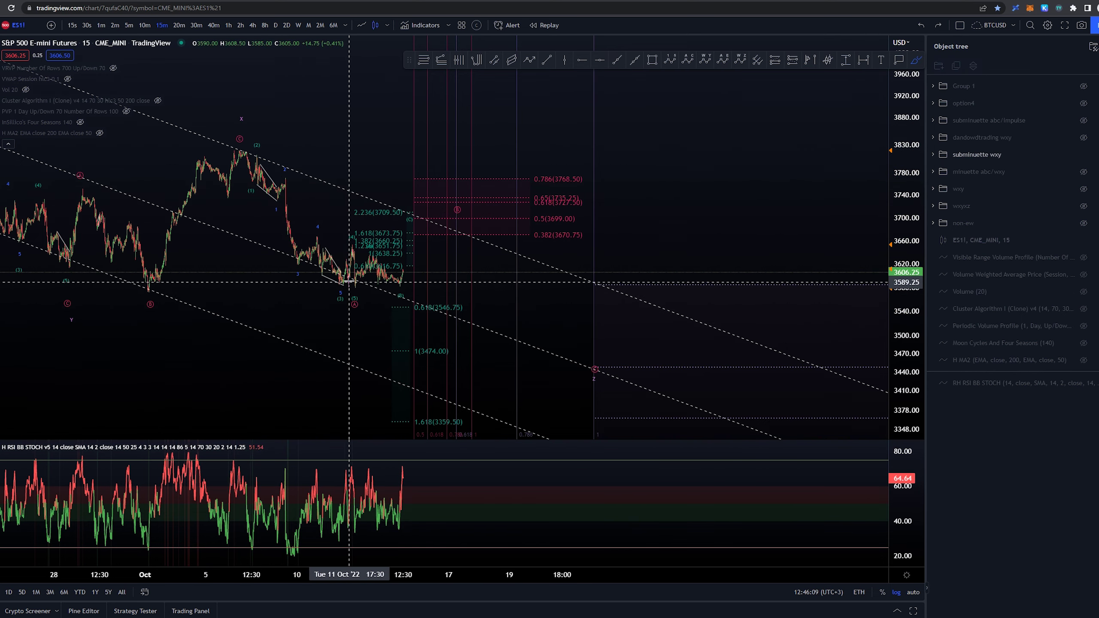
Brush around the projected circled B target, sketch a rise and pullback from the circled A low, and undo both strokes.
left_click_drag(459, 200, 477, 209)
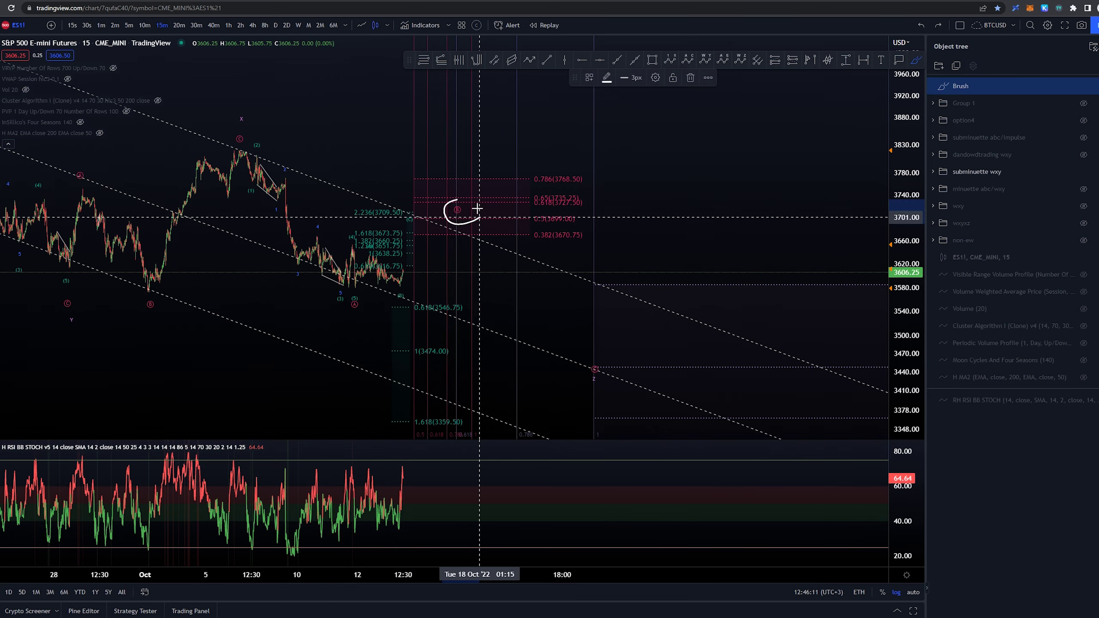
key("ctrl+z")
left_click_drag(352, 285, 441, 256)
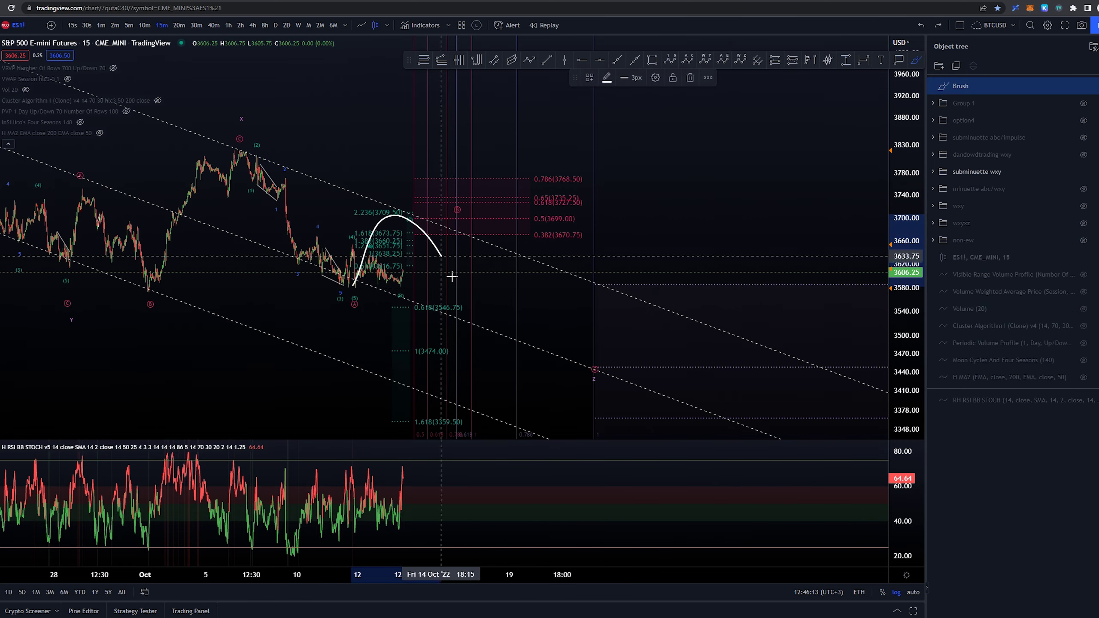
key("ctrl+z")
Sketch the projected drop from circled B and the full A-B-C path from the October high with the Brush, undoing both strokes.
left_click_drag(458, 211, 601, 361)
key("ctrl+z")
mouse_move(237, 143)
left_mouse_down()
mouse_move(304, 215)
mouse_move(470, 220)
mouse_move(577, 359)
left_mouse_up()
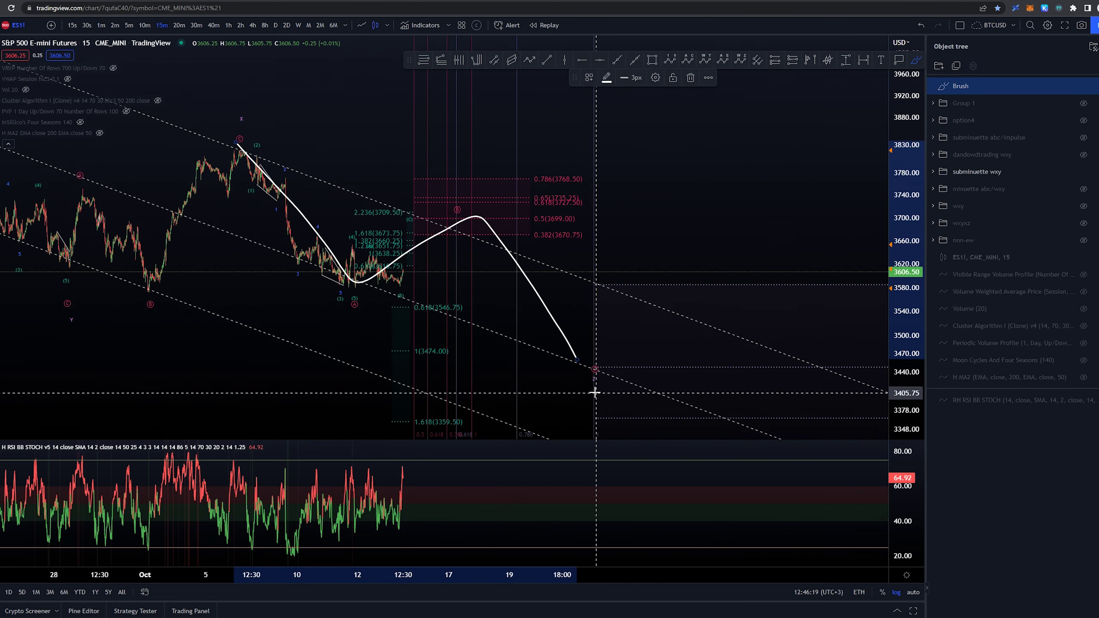
key("ctrl+z")
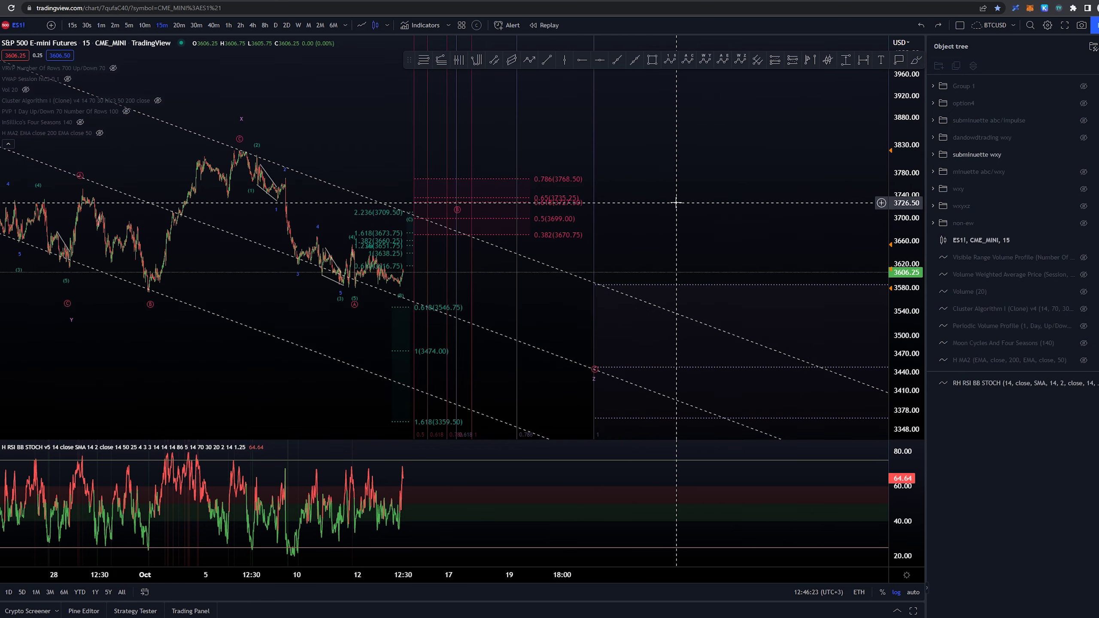
Switch the chart to the 5-minute timeframe and reset its view.
left_click_drag(674, 188, 737, 189)
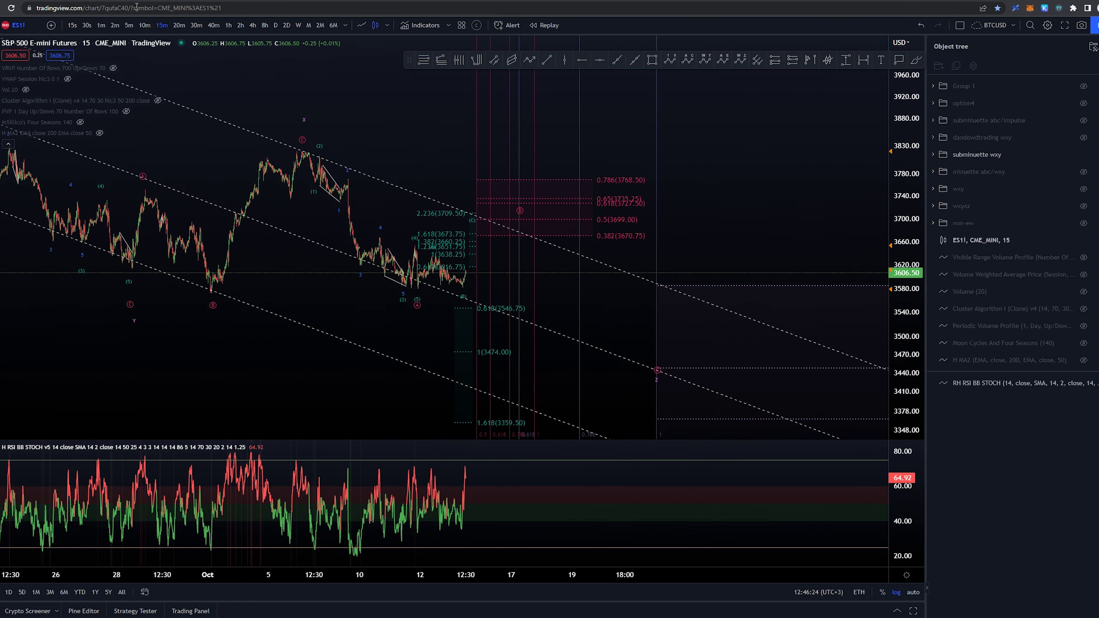
left_click(196, 25)
right_click(426, 113)
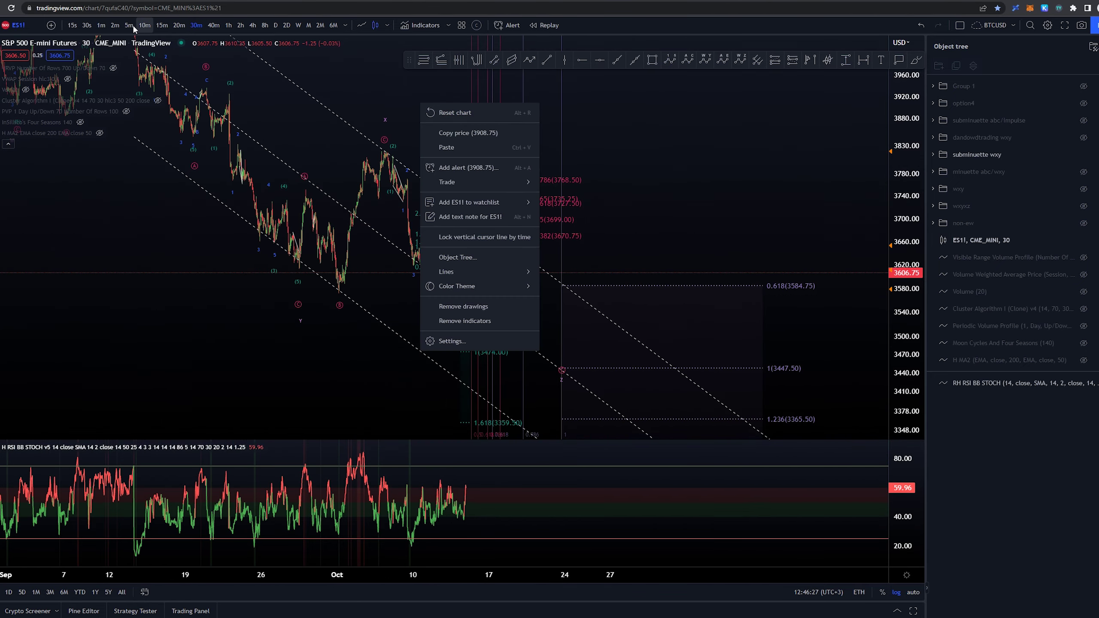
left_click(129, 25)
right_click(420, 96)
left_click(614, 269)
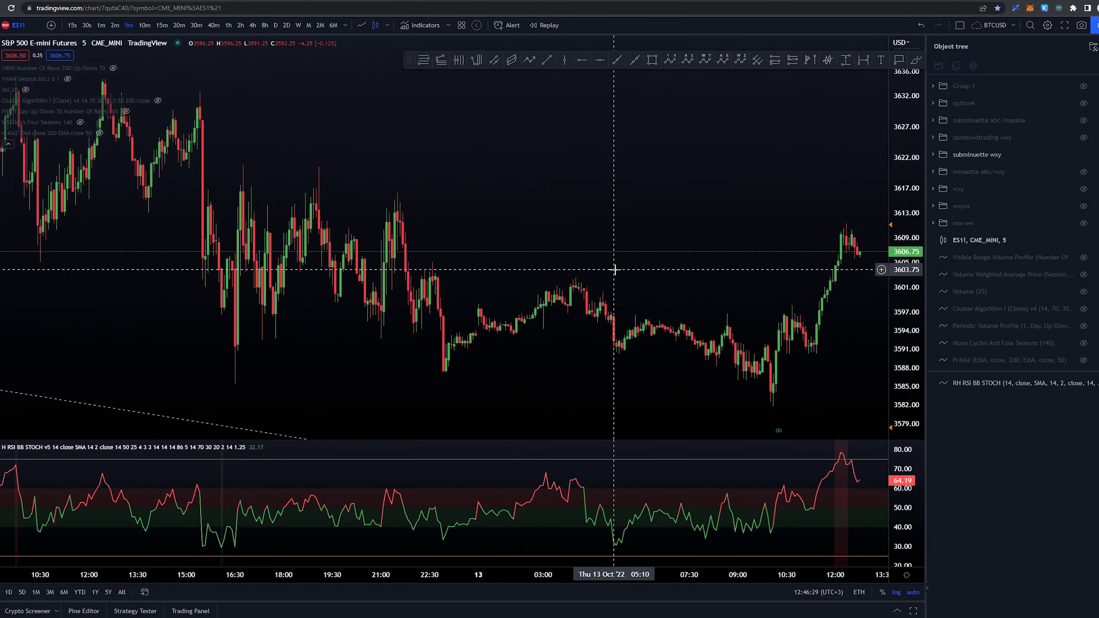
scroll(614, 269, "down", 10)
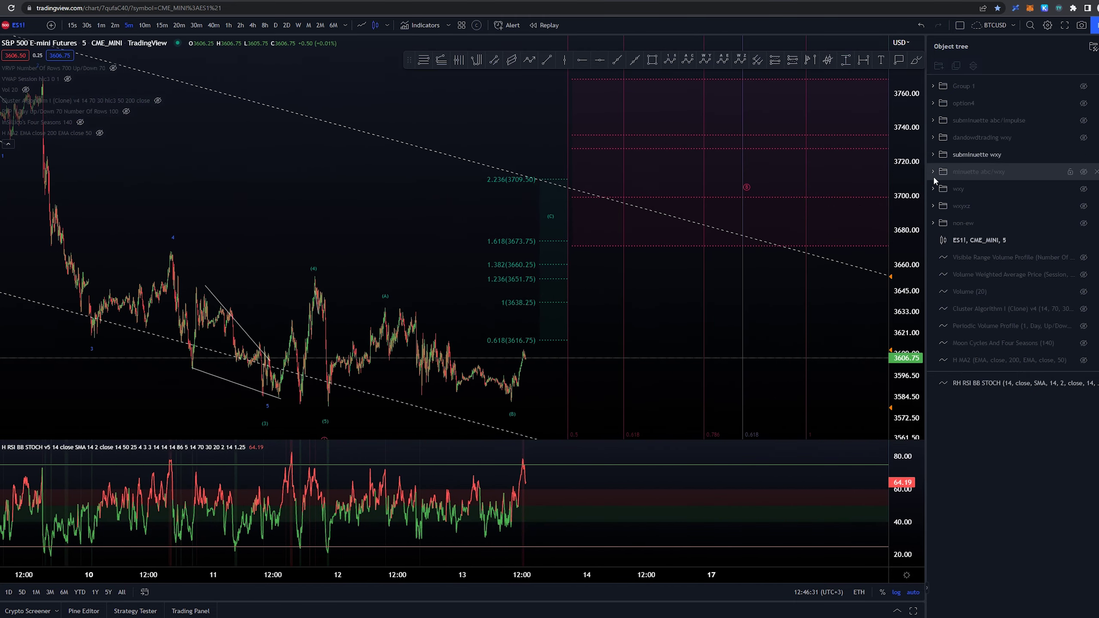
Circle the projected circled B label between the 0.5 (3699.00) and 0.618 (3727.50) levels with the Brush.
left_click_drag(904, 177, 891, 276)
left_click_drag(665, 347, 655, 285)
left_click_drag(908, 326, 894, 279)
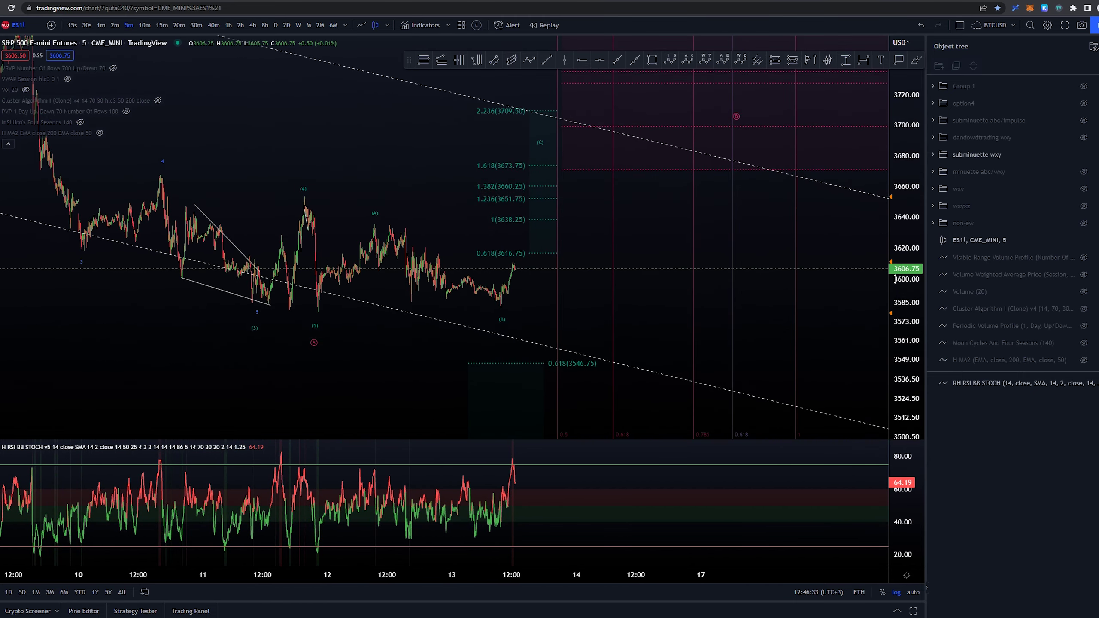
scroll(785, 334, "down", 5)
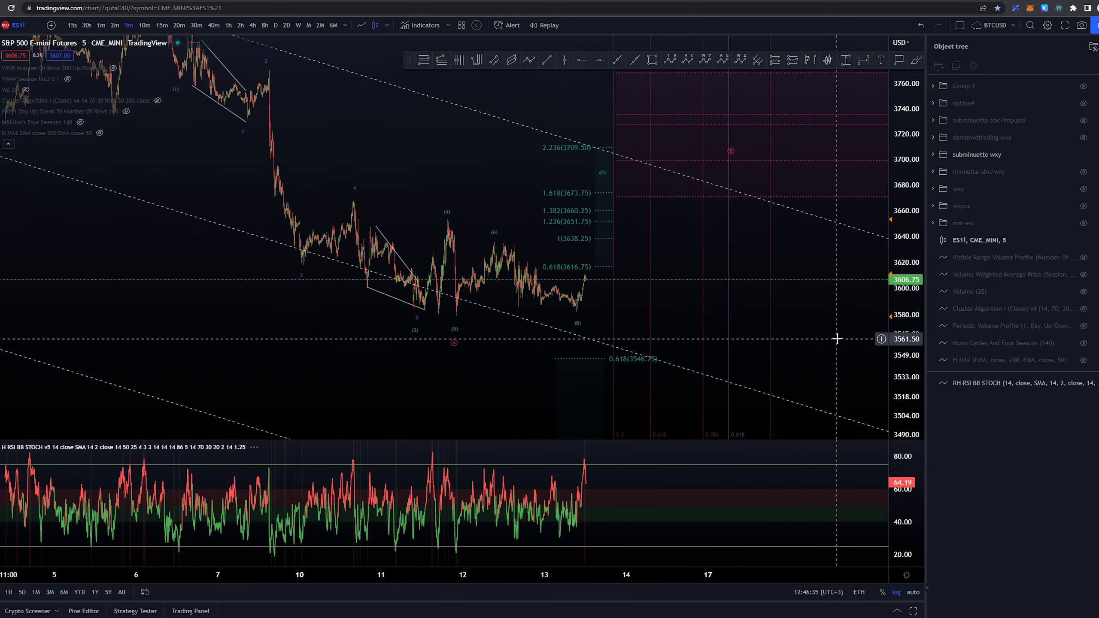
left_click_drag(837, 339, 667, 352)
key("alt+b")
mouse_move(560, 147)
left_mouse_down()
mouse_move(576, 174)
mouse_move(555, 151)
left_mouse_up()
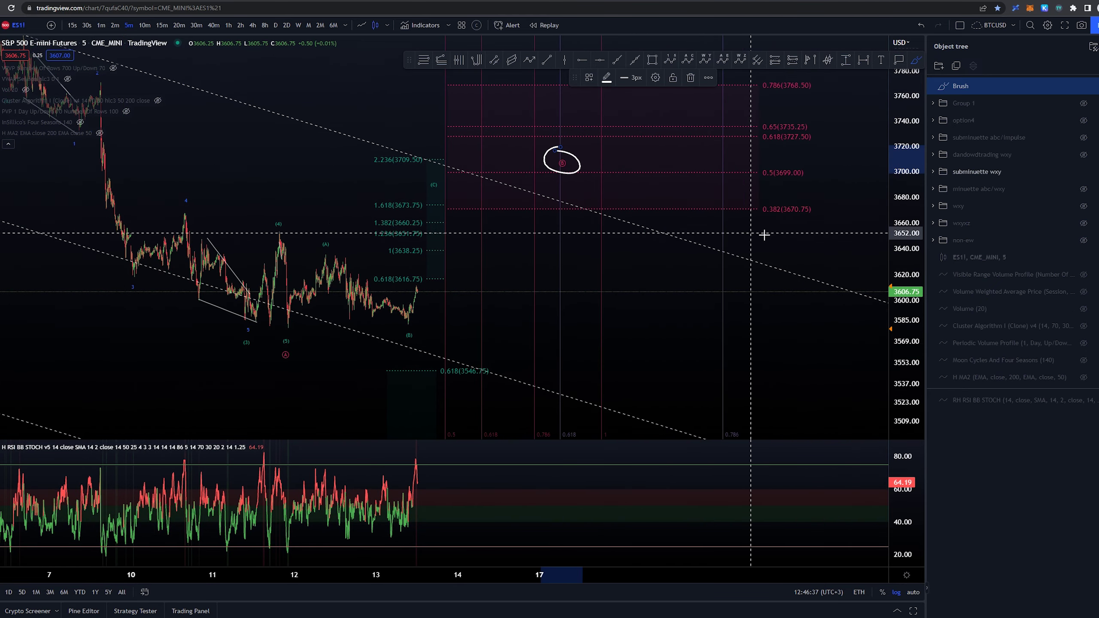
Undo the circle around the projected circled B label, mark the 0.382 (3670.75) level with the Brush, and undo that mark.
key("ctrl+z")
left_click_drag(811, 204, 766, 196)
key("ctrl+z")
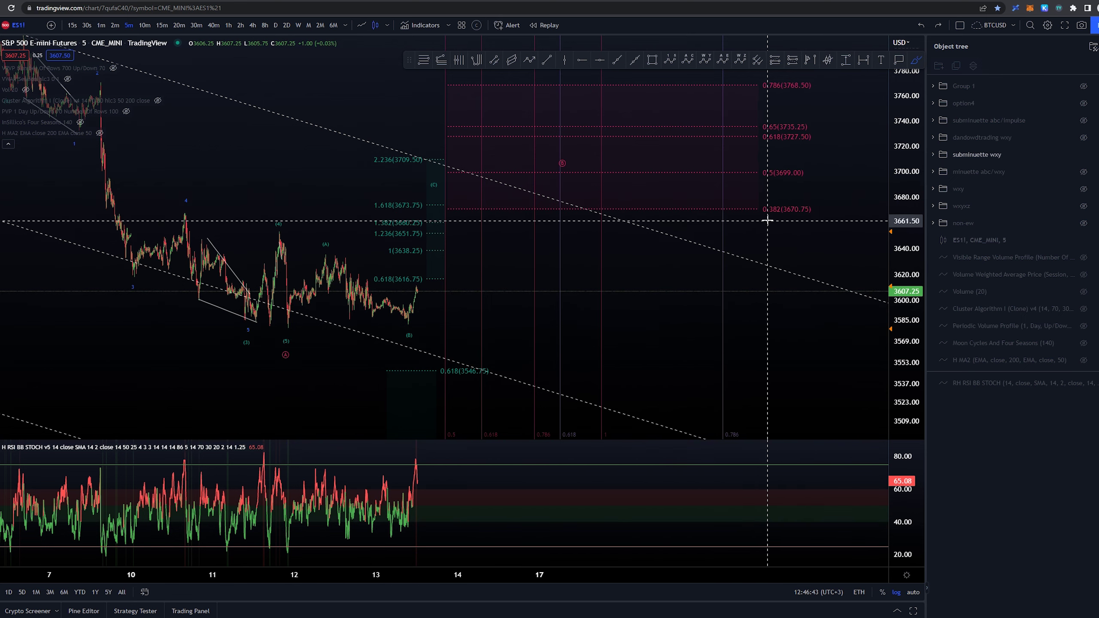
Circle the circled A label below the October low and the projected circled B label with the Brush, removing both marks.
left_click_drag(269, 161, 290, 187)
left_click_drag(311, 372, 318, 373)
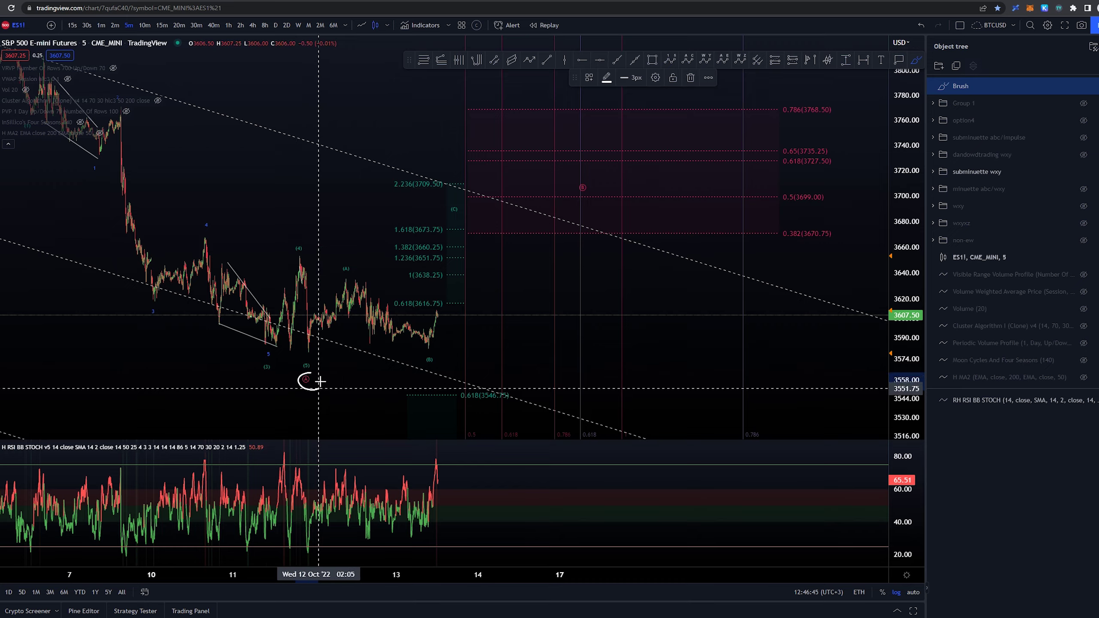
key("Delete")
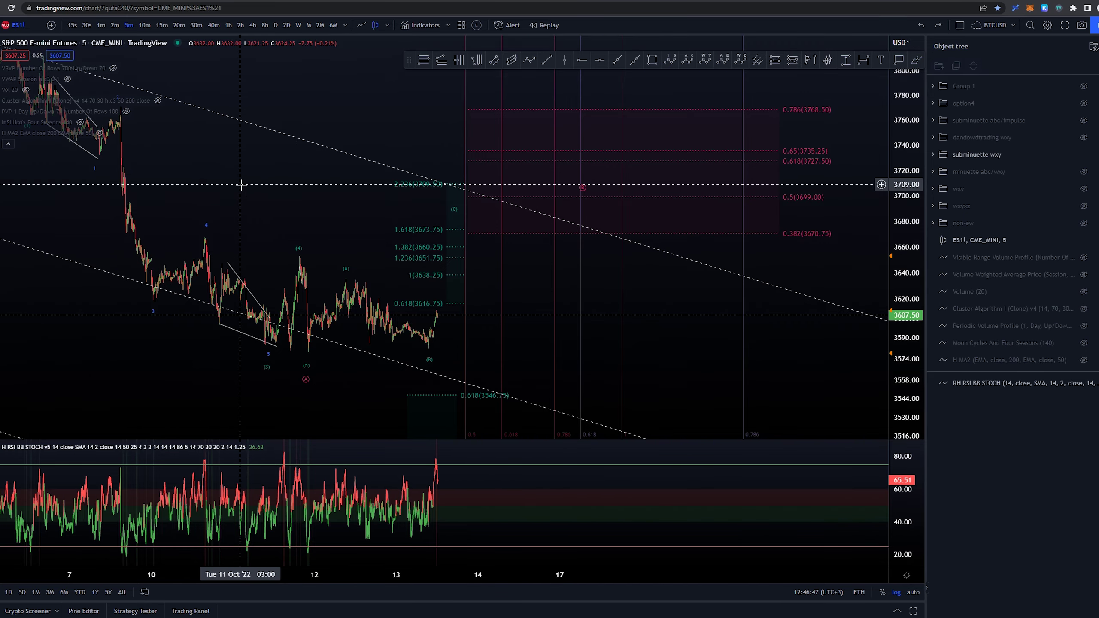
left_click_drag(168, 150, 312, 250)
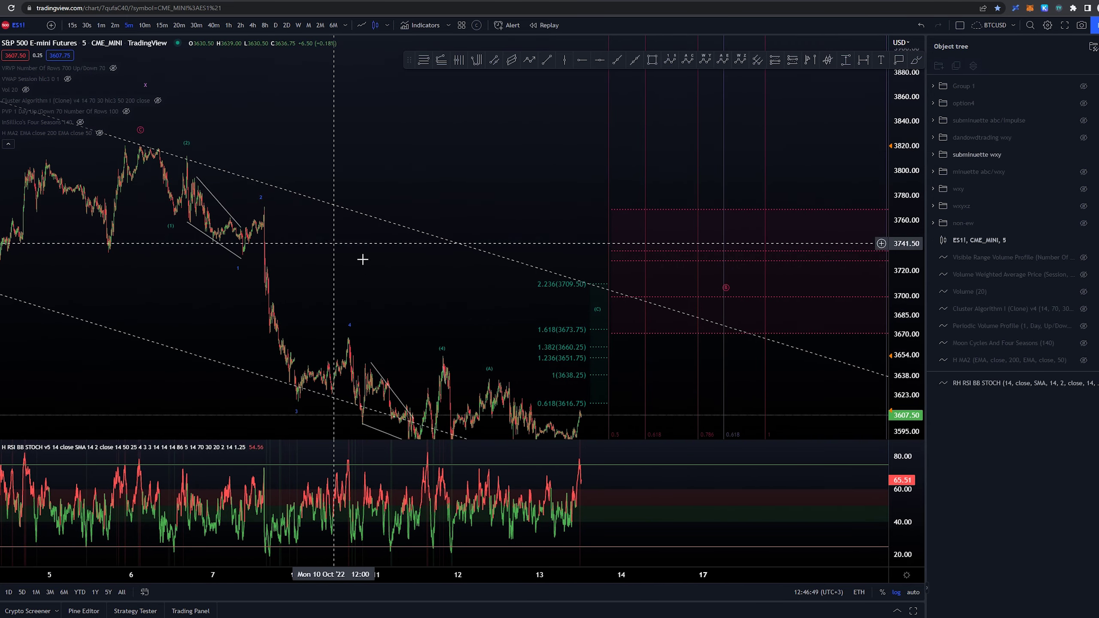
mouse_move(427, 309)
left_mouse_down()
mouse_move(289, 207)
mouse_move(282, 189)
left_mouse_up()
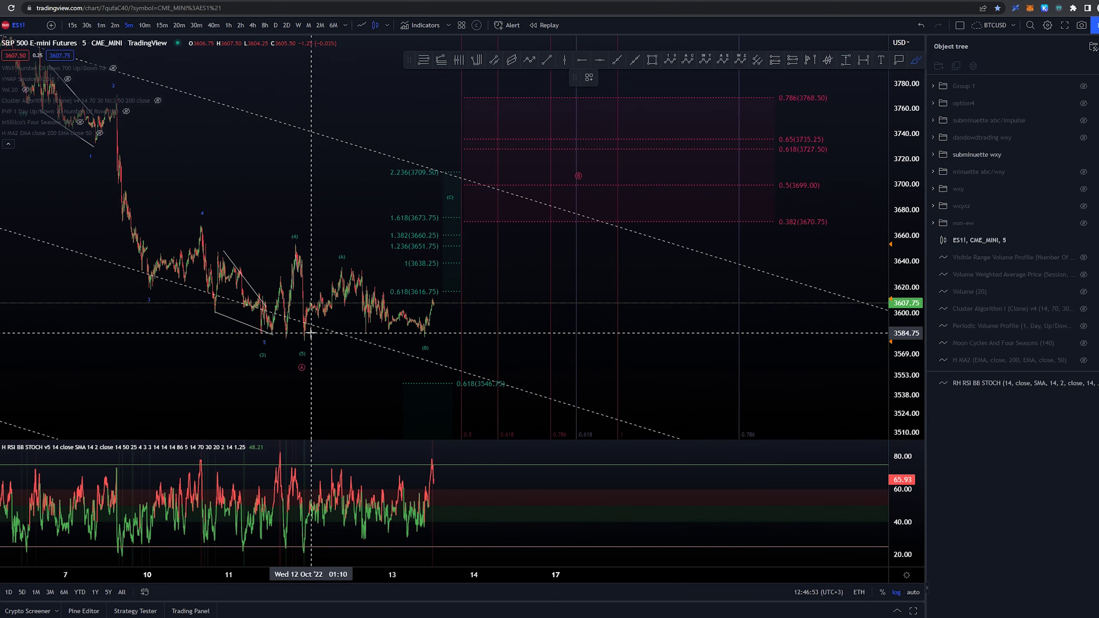
left_click_drag(591, 170, 576, 166)
key("ctrl+z")
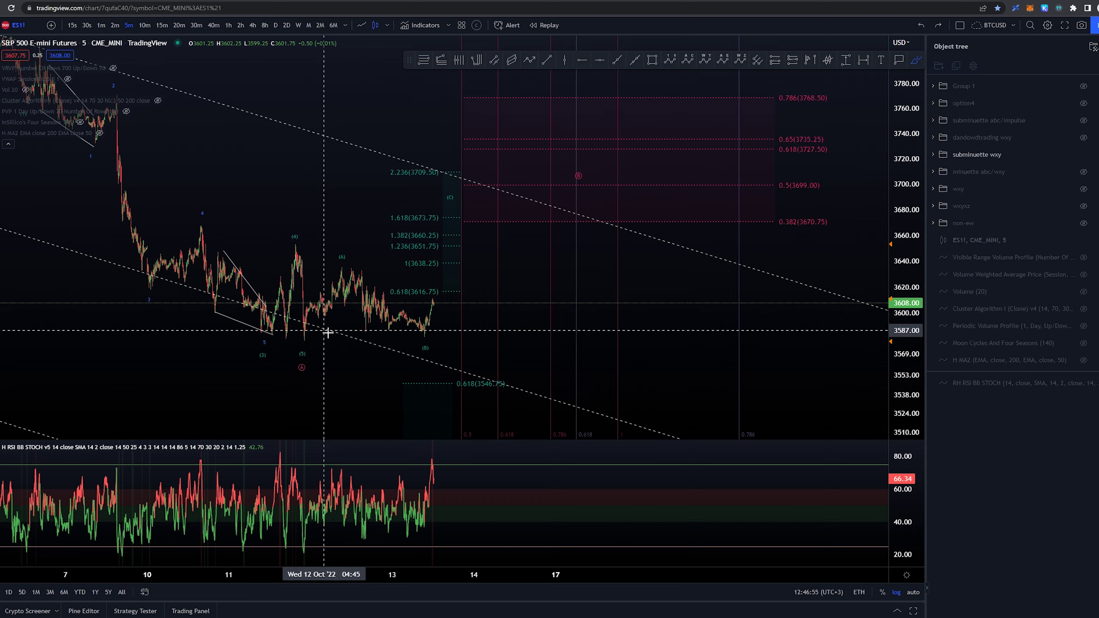
Sketch the first rise and small pullback from the circled A low with the Brush, and delete the stroke.
scroll(365, 308, "up", 1)
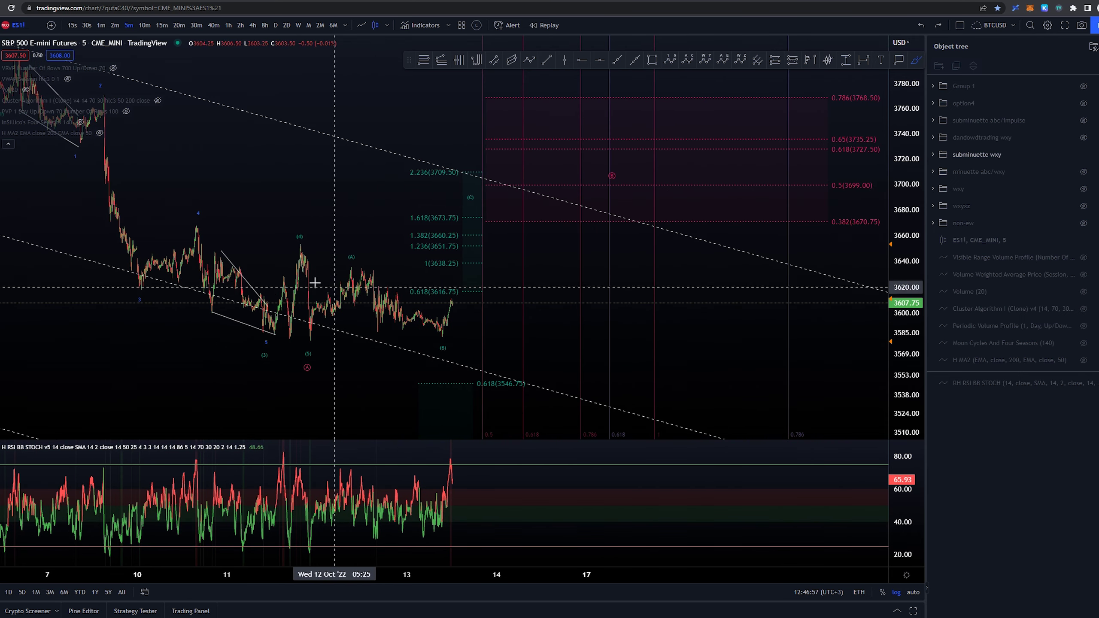
left_click_drag(310, 339, 314, 317)
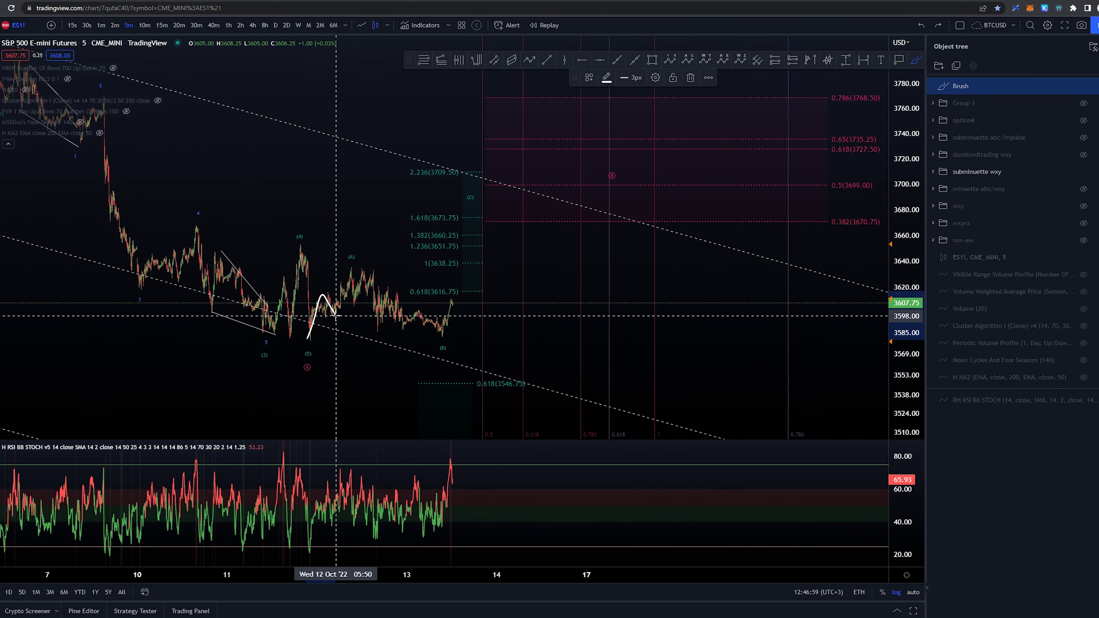
key("Delete")
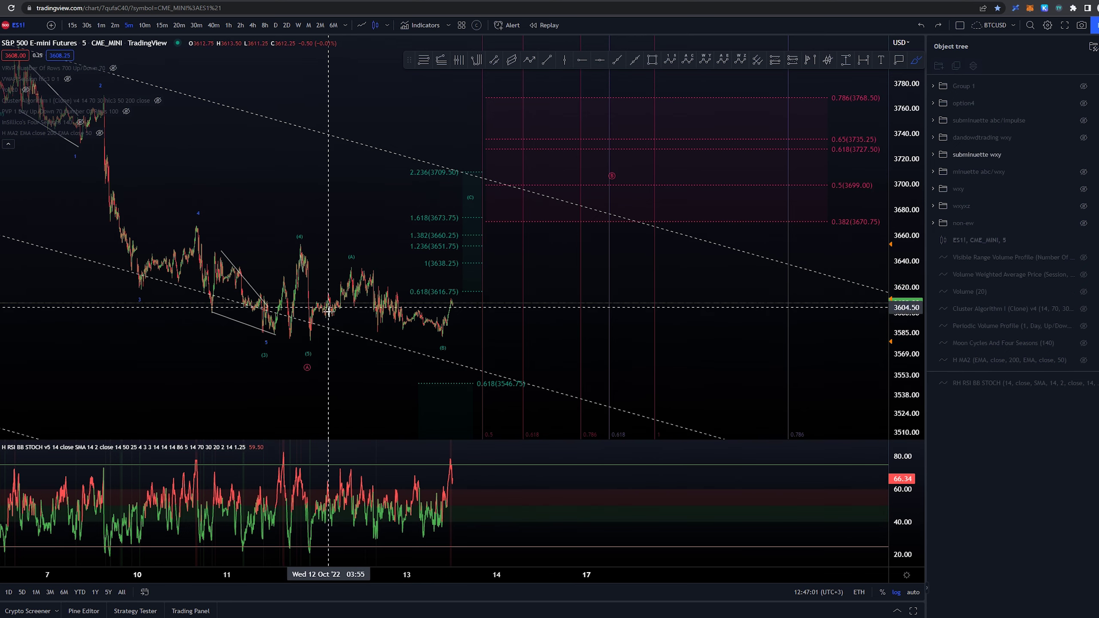
Circle the (A) high and mark the (B) low with the Brush, deleting both marks.
left_click_drag(336, 262, 354, 241)
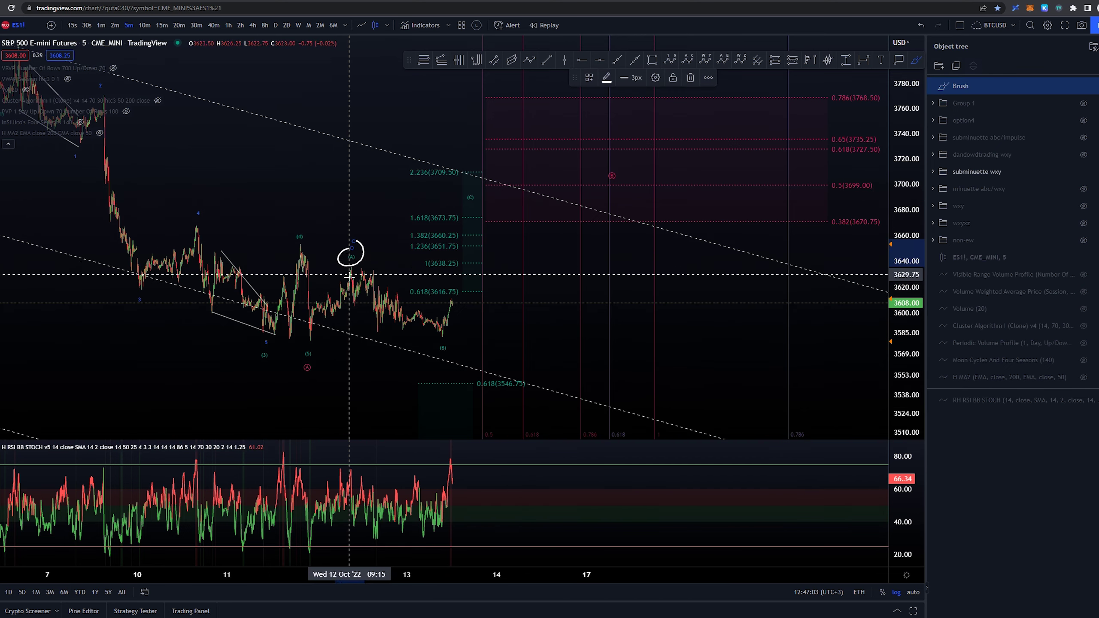
key("Delete")
left_click(349, 266)
left_click_drag(432, 331, 444, 339)
key("Delete")
key("Delete")
Circle the decline from (A) to (B), sketch the (A)-(B)-(C) path up to about the 1.382 (3660.25) level, and remove both strokes.
mouse_move(415, 284)
left_mouse_down()
mouse_move(356, 258)
mouse_move(401, 275)
left_mouse_up()
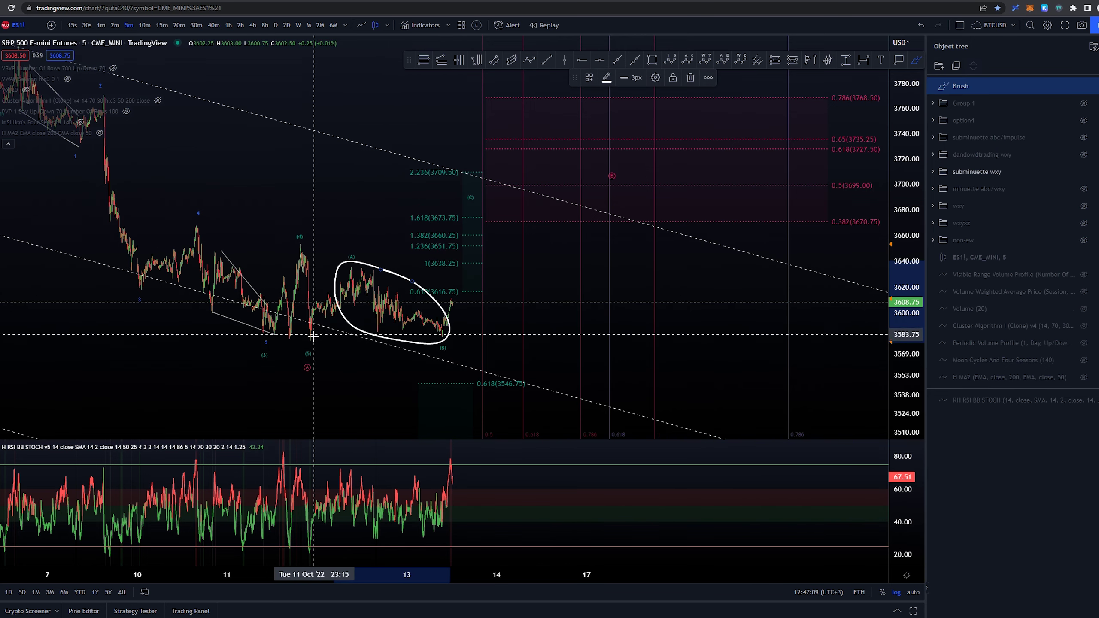
key("Delete")
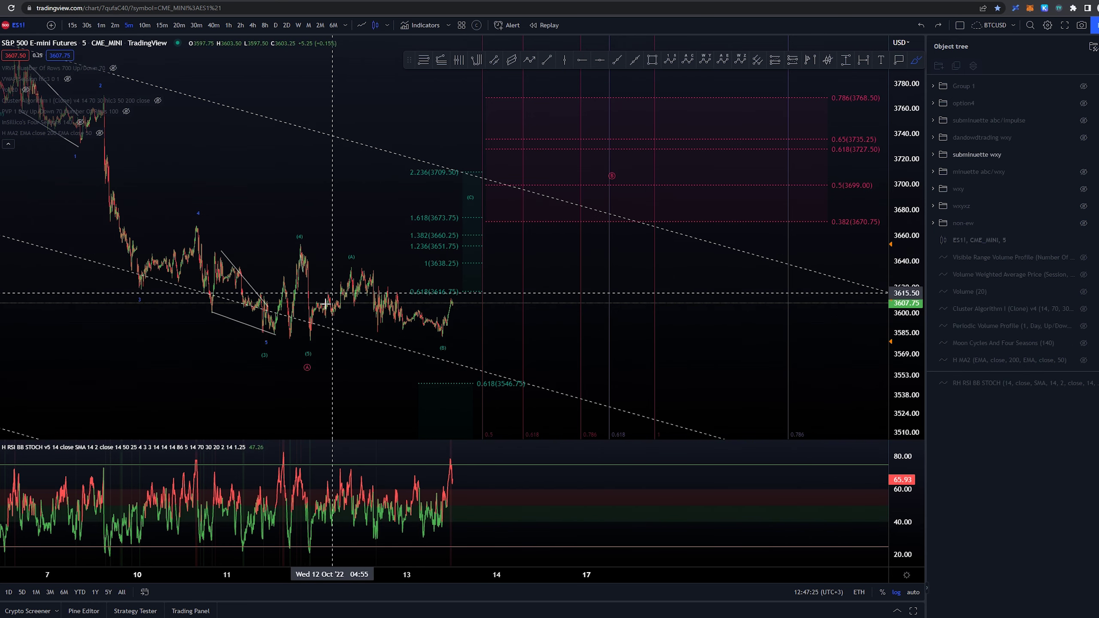
mouse_move(309, 341)
left_mouse_down()
mouse_move(346, 267)
mouse_move(429, 314)
mouse_move(438, 340)
mouse_move(463, 233)
left_mouse_up()
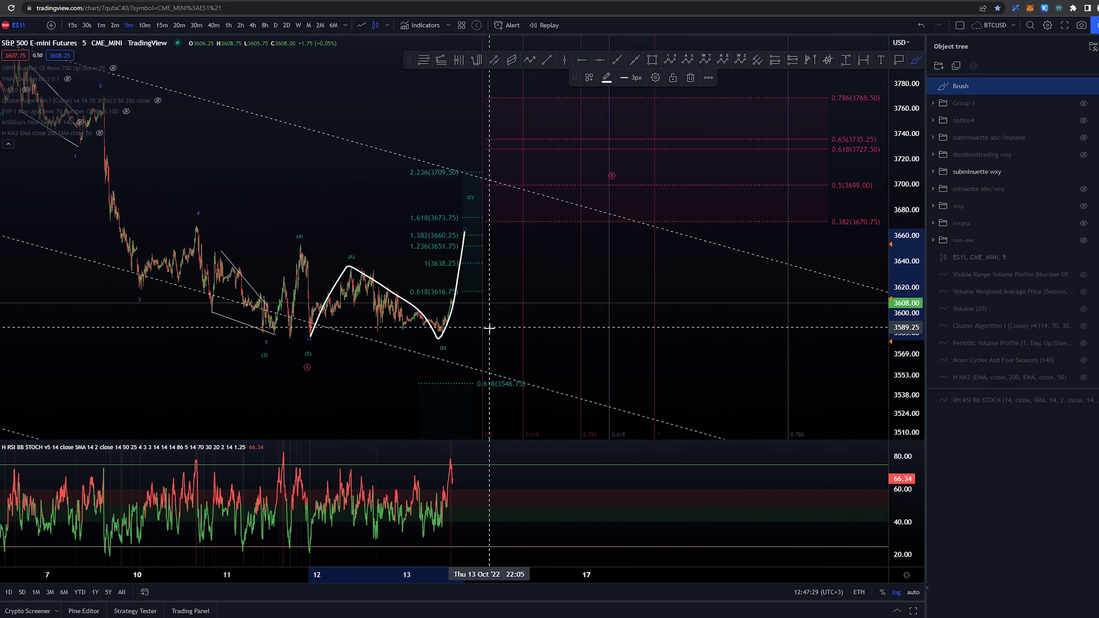
key("ctrl+z")
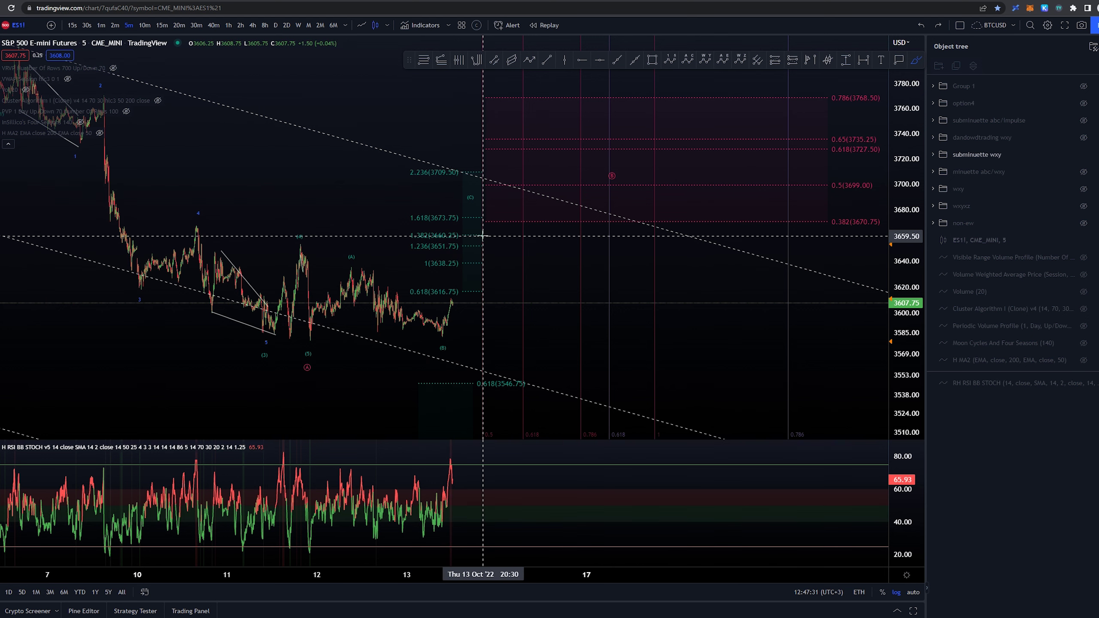
Bracket the wave (C) target zone between the 1 (3638.25) and 1.382 (3660.25) levels with the Brush, undoing the strokes.
mouse_move(485, 235)
left_mouse_down()
mouse_move(449, 233)
mouse_move(449, 249)
mouse_move(495, 263)
left_mouse_up()
key("ctrl+z")
key("ctrl+z")
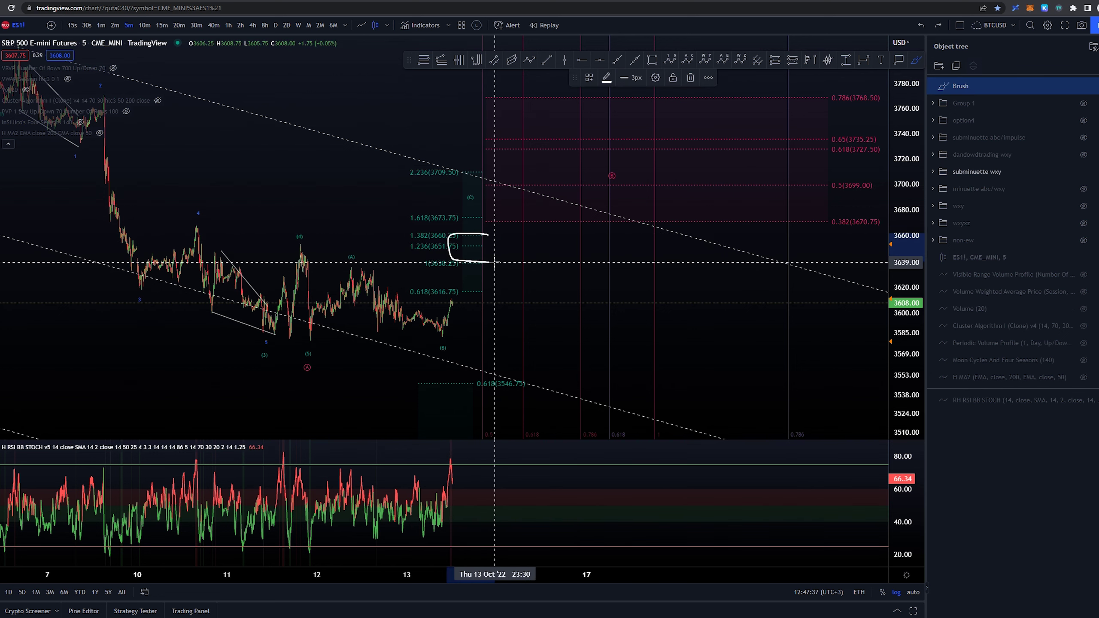
key("ctrl+z")
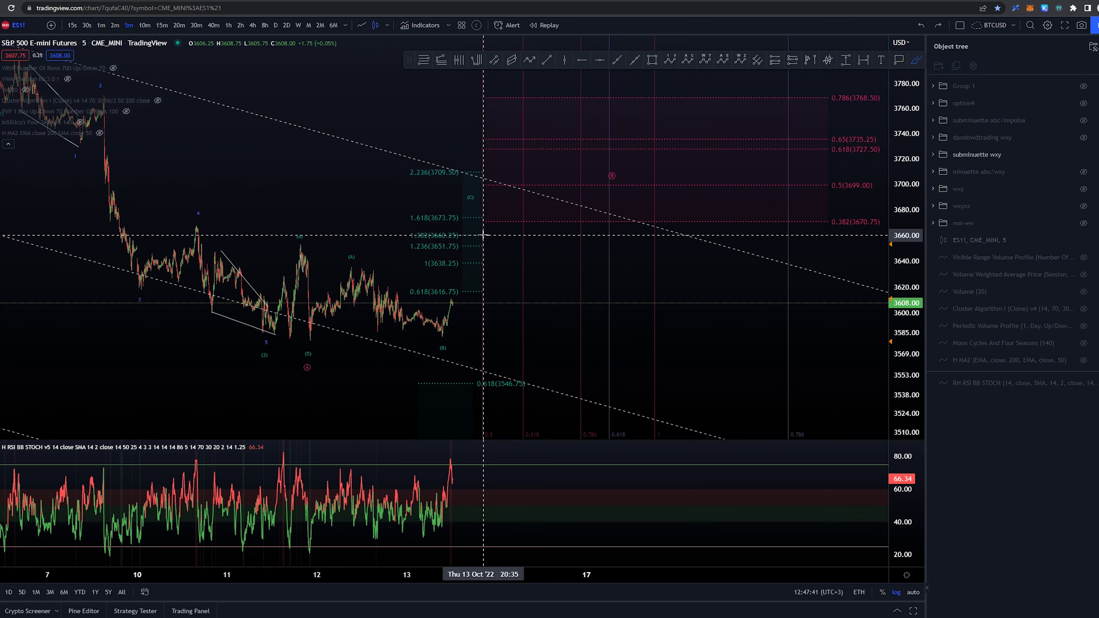
left_click_drag(484, 236, 461, 237)
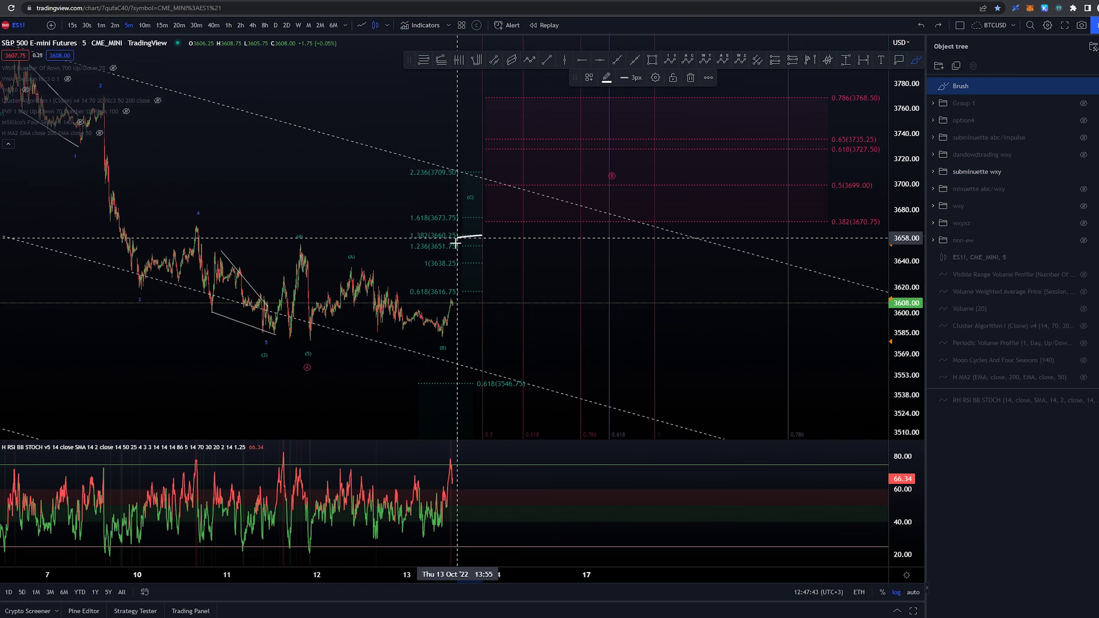
left_click_drag(457, 238, 480, 269)
key("ctrl+z")
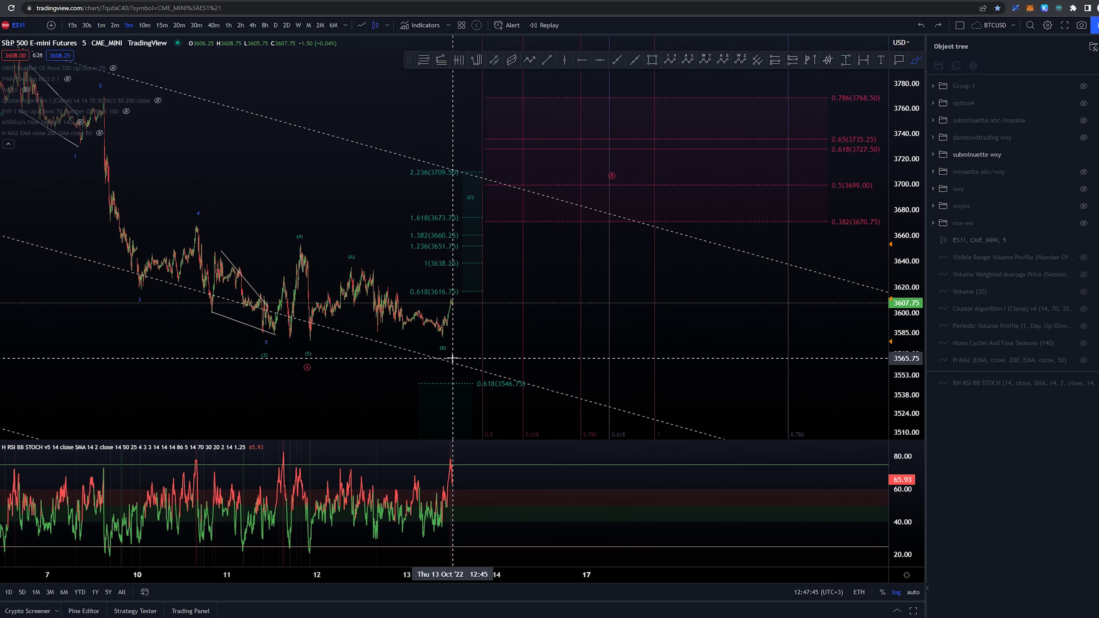
Switch the chart to the 1-minute timeframe, reset its view, and frame the rally from the (B) low.
scroll(447, 314, "up", 1)
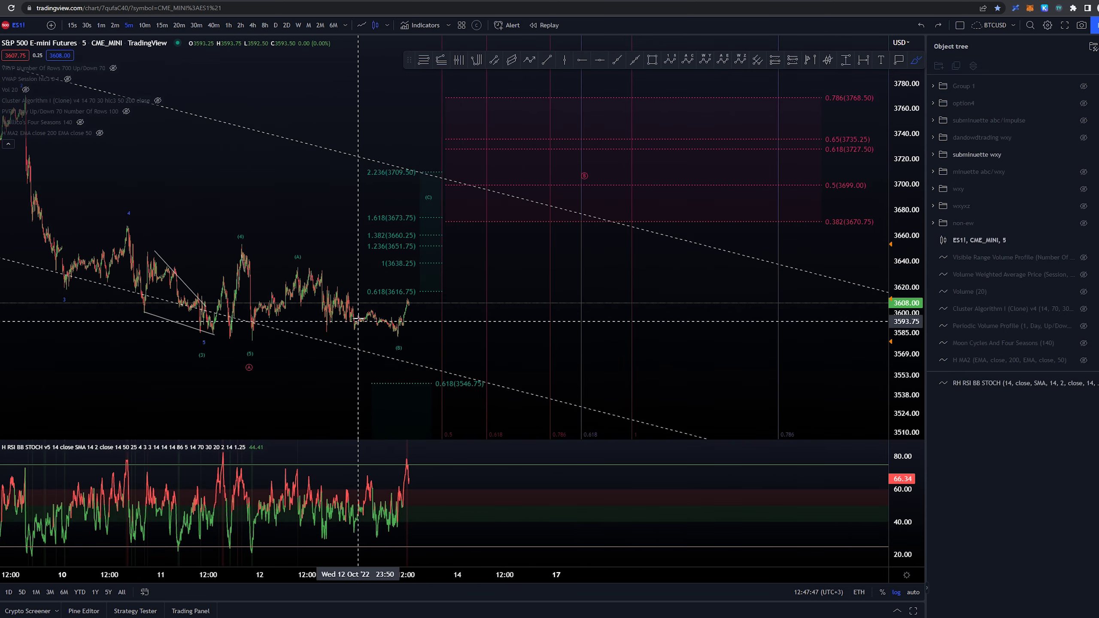
scroll(392, 315, "up", 4)
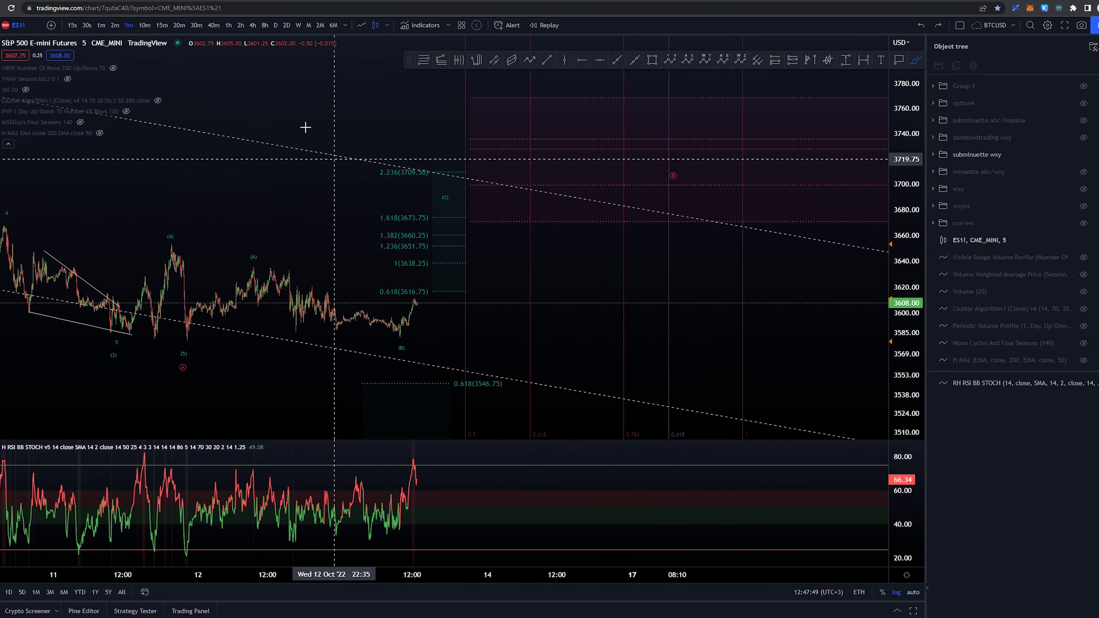
left_click(101, 25)
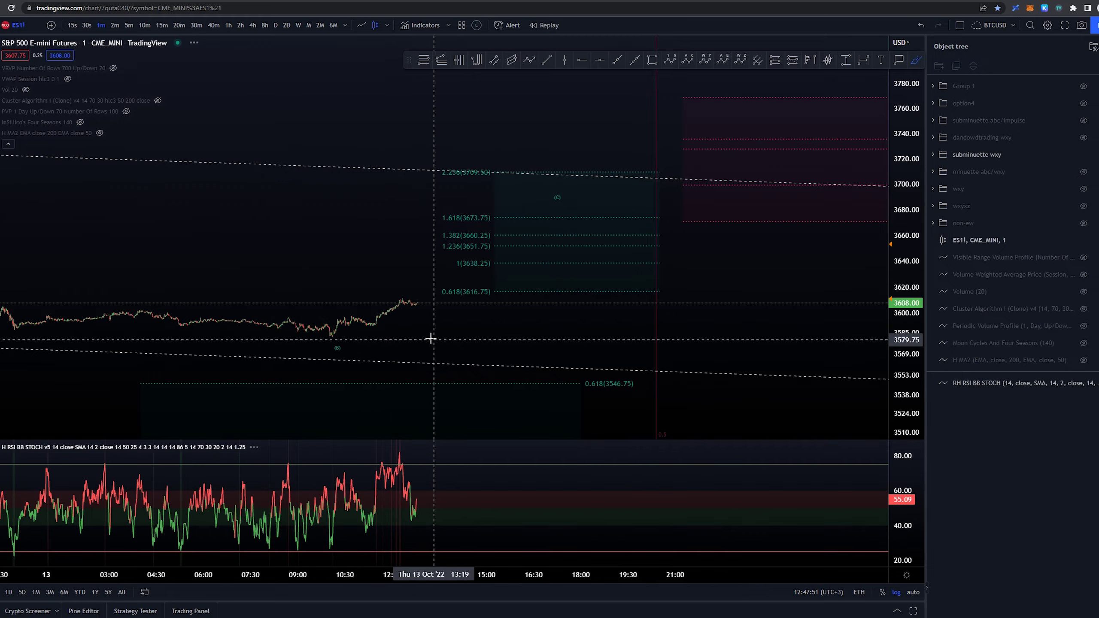
right_click(447, 344)
left_click(465, 354)
scroll(729, 368, "down", 8)
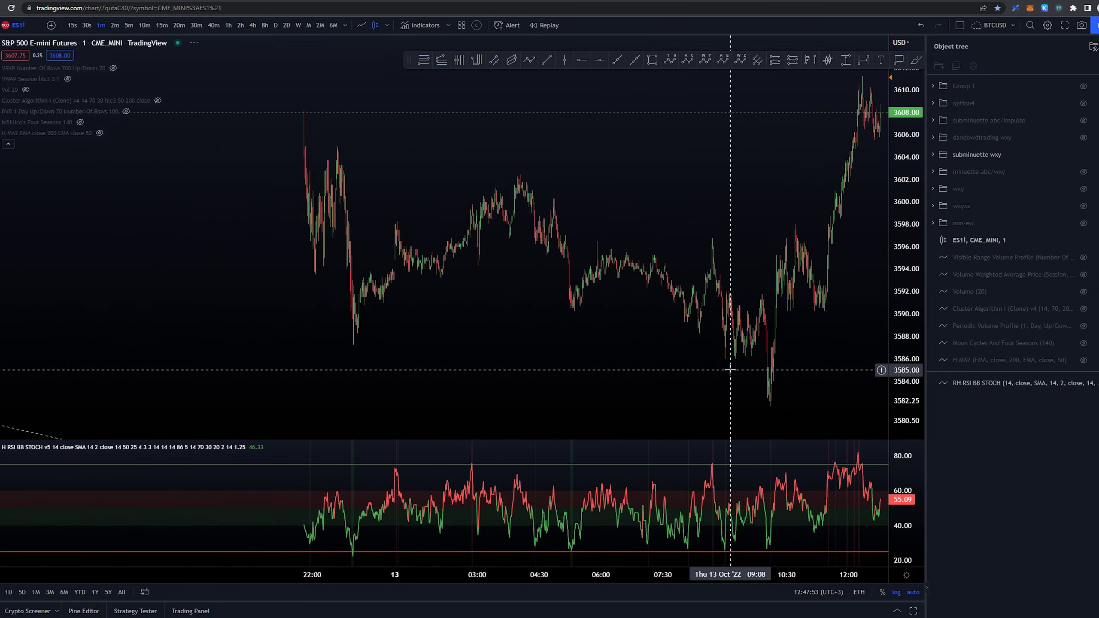
left_click_drag(711, 396, 327, 374)
left_click_drag(901, 208, 902, 260)
left_click_drag(774, 337, 708, 342)
Place a Trend-Based Fib Extension through 3581.75, 3598.00 and 3590.00, and shift it back in time beside the rally from (B).
key("alt+f")
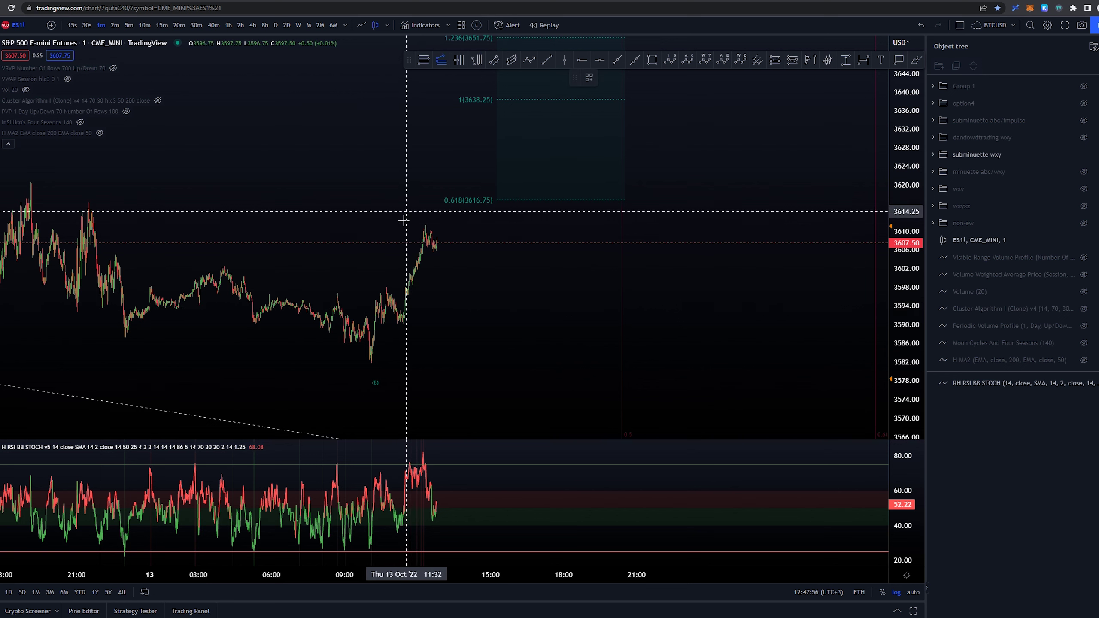
left_click(393, 363)
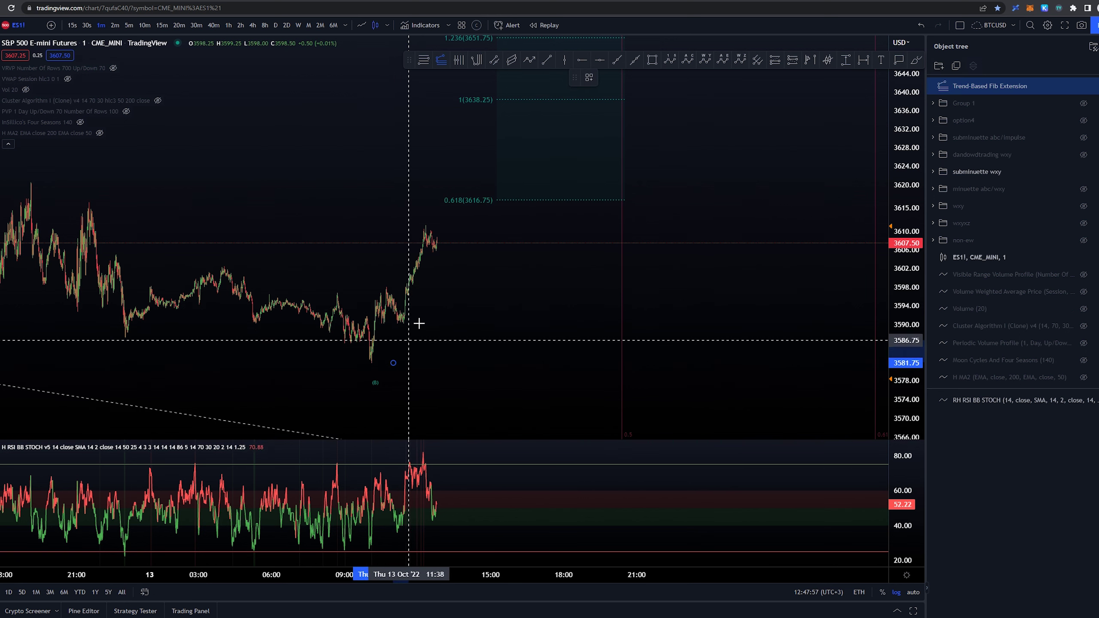
left_click(439, 287)
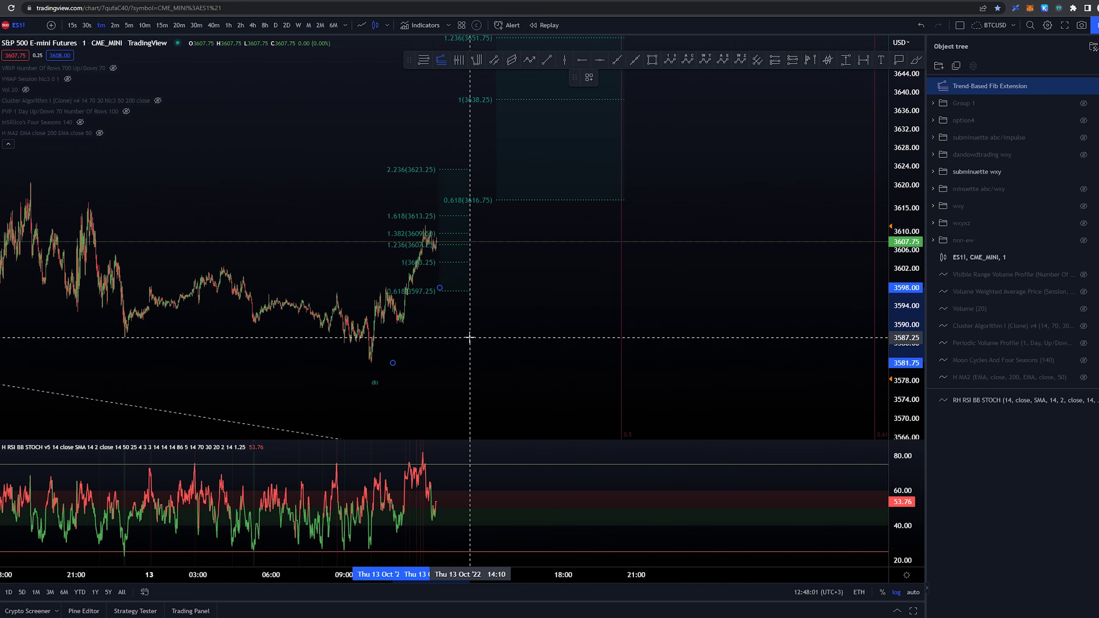
left_click(480, 323)
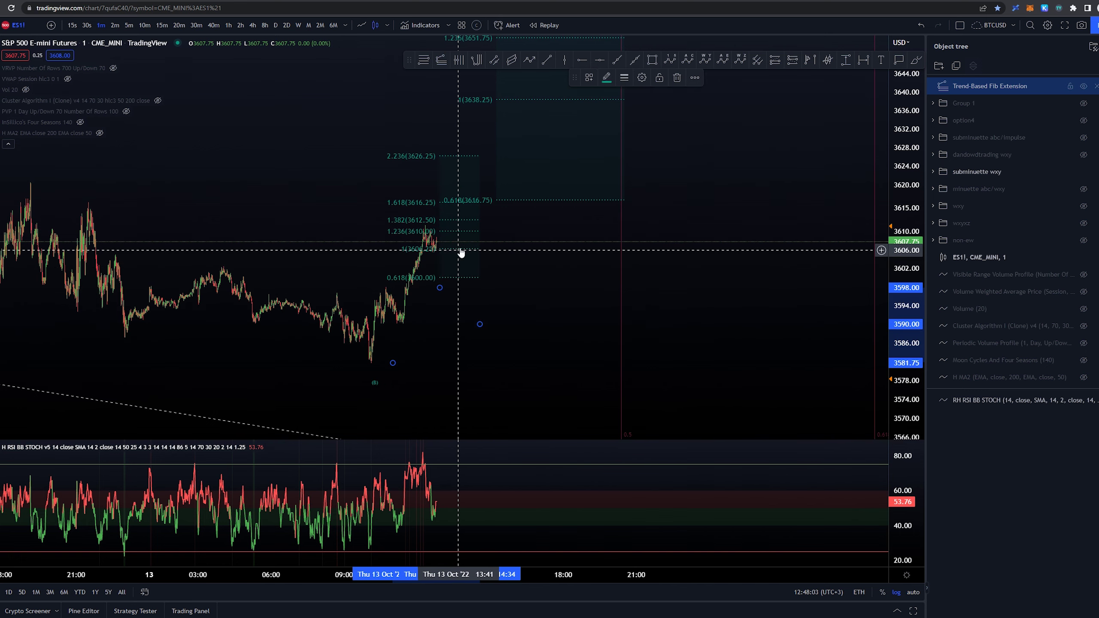
mouse_move(467, 230)
left_mouse_down()
mouse_move(395, 230)
mouse_move(431, 218)
left_mouse_up()
Mark the new extension's 1.618 (3616.25) level with the Brush and undo the mark.
key("alt+b")
key("ctrl+z")
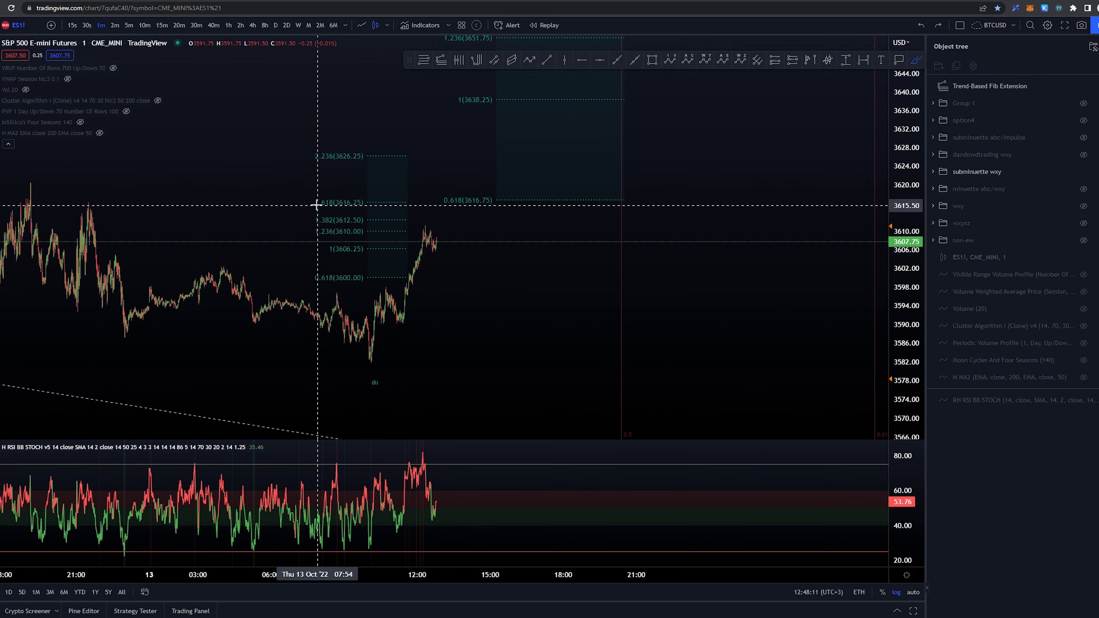
left_click_drag(316, 204, 390, 207)
key("ctrl+z")
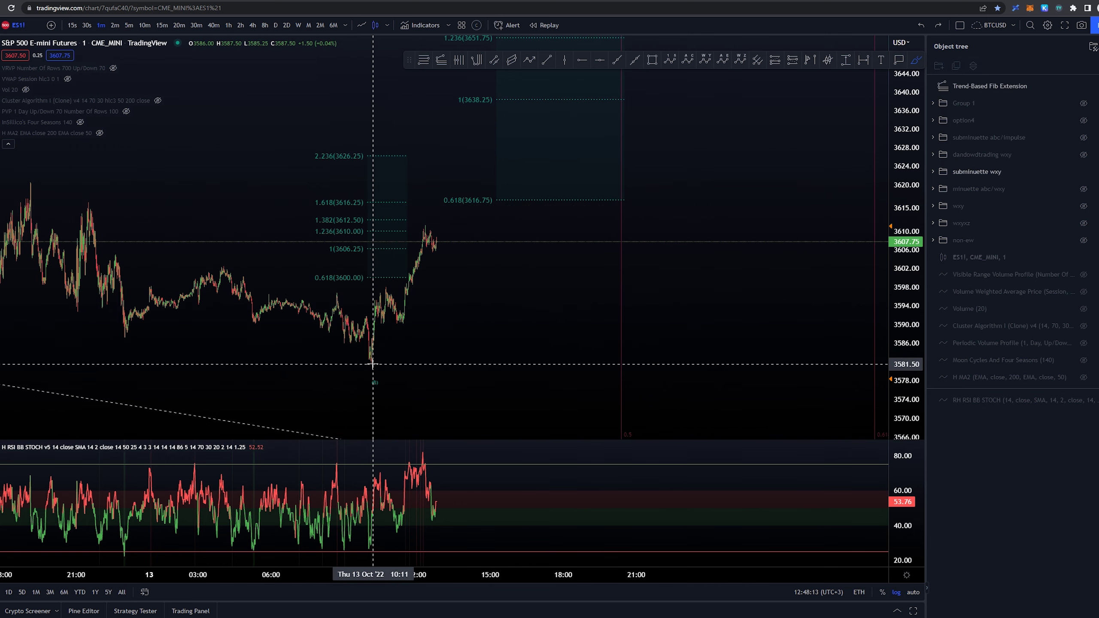
Sketch the two upward legs of the rally from the (B) low with the Brush, and undo the strokes.
left_click_drag(371, 363, 385, 289)
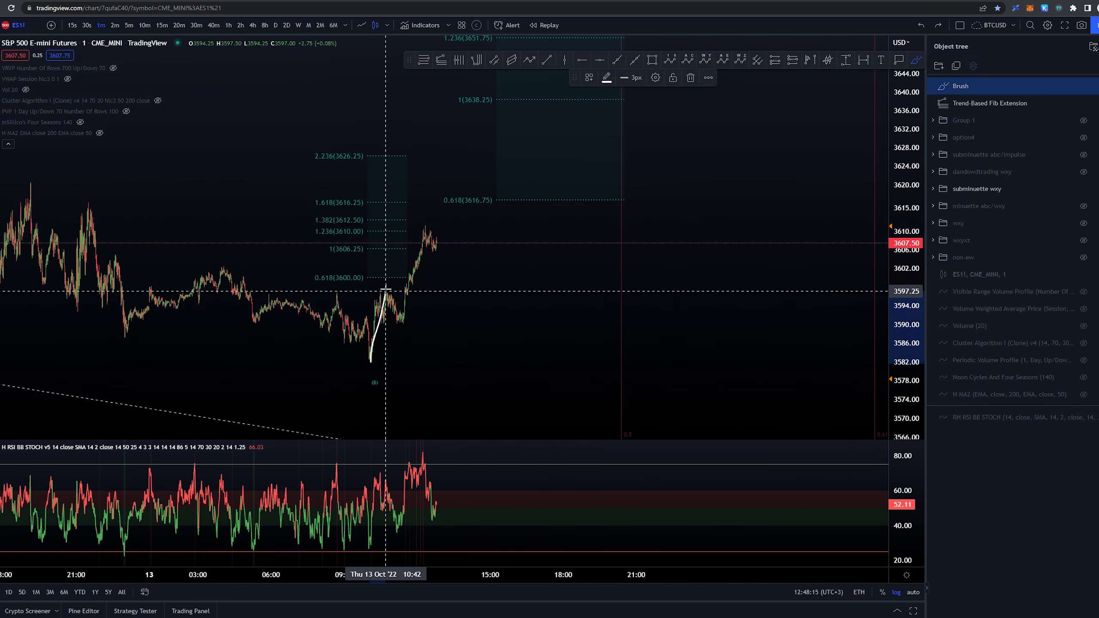
left_click_drag(404, 328, 428, 197)
key("ctrl+z")
Mark the 1.618 (3616.25) level again and circle the latest price peak near 3610 with the Brush, undoing the marks.
left_click(319, 207)
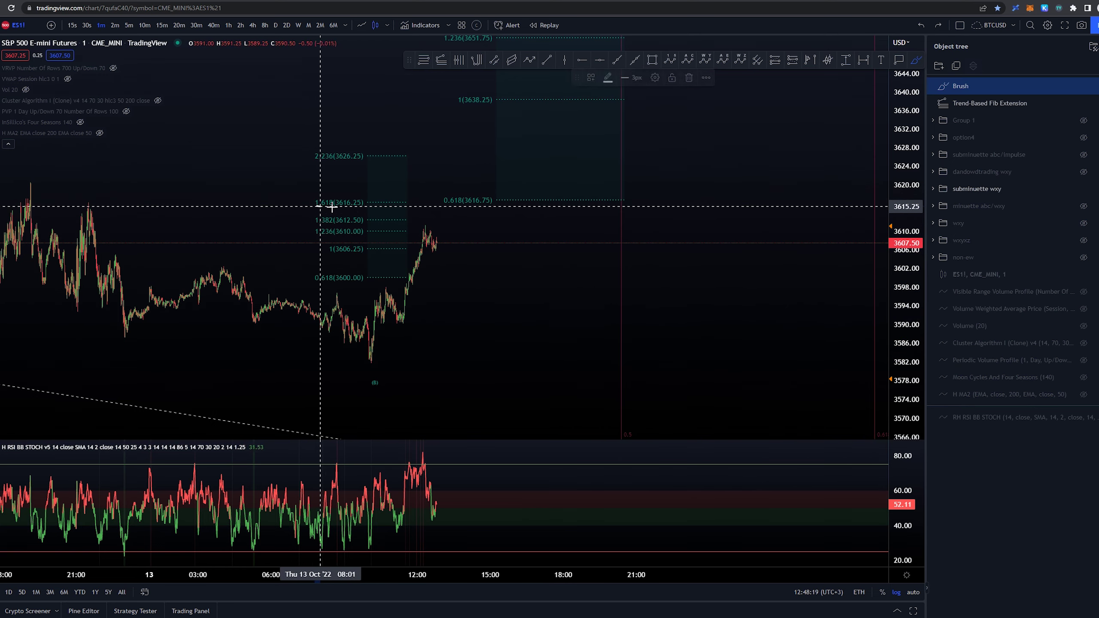
key("ctrl+z")
key("ctrl+y")
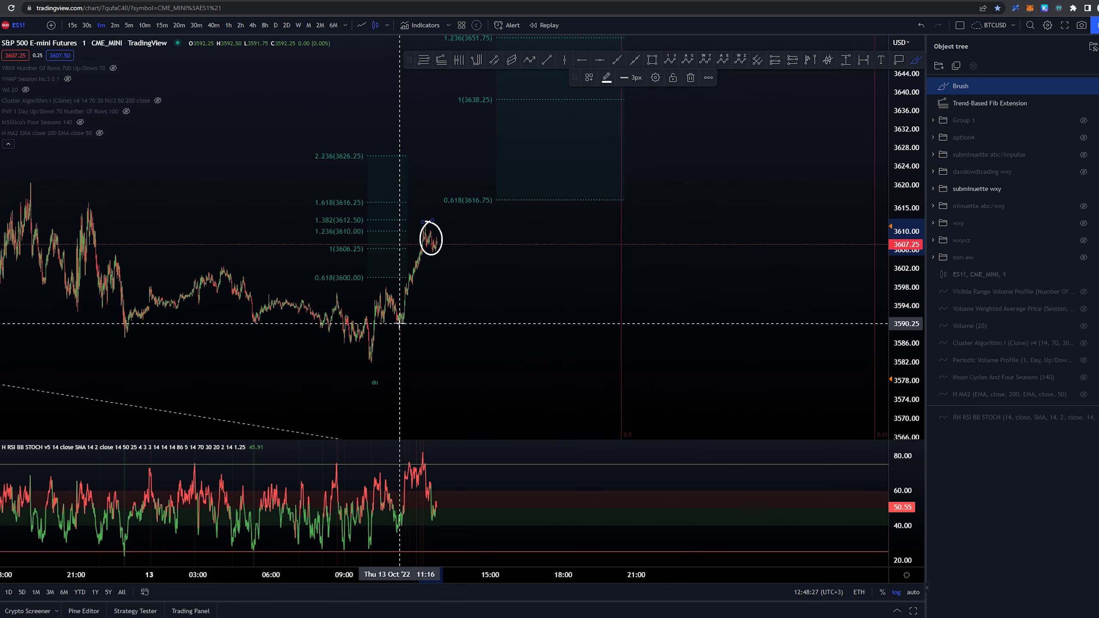
key("ctrl+z")
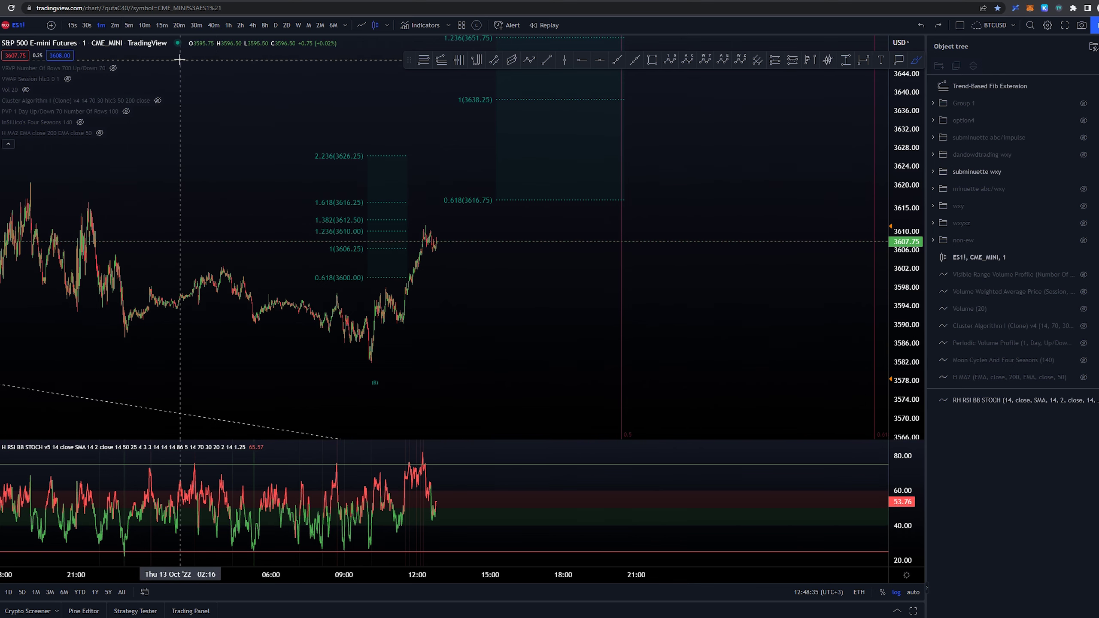
Switch the chart back to the 5-minute timeframe, frame the price action from (A) through the latest rally, and activate the Brush.
scroll(627, 332, "down", 3)
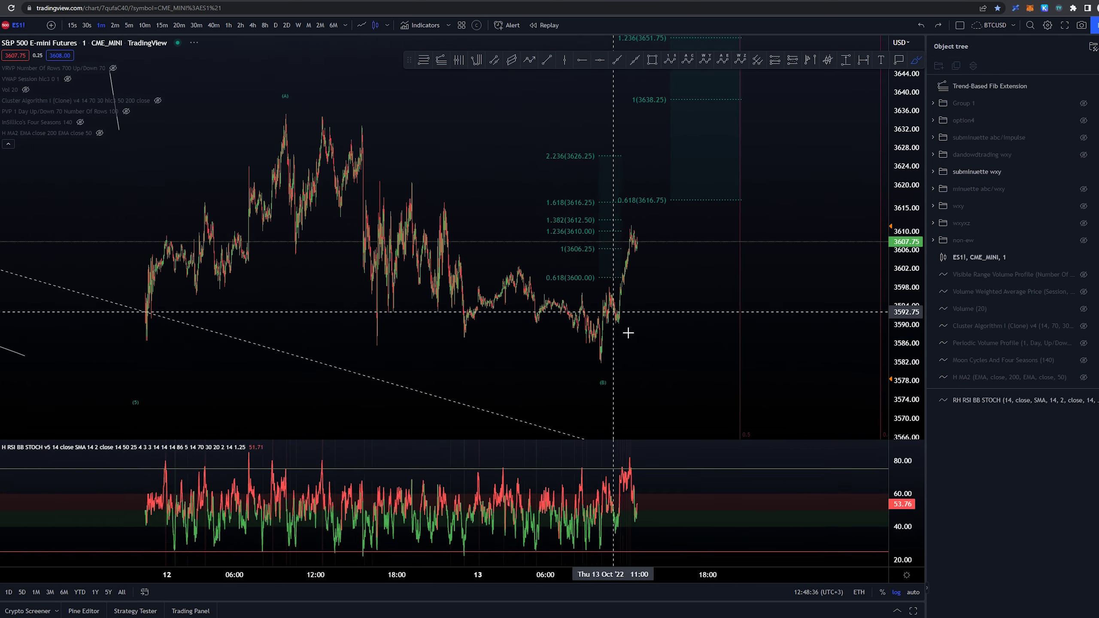
left_click(128, 24)
left_click_drag(415, 282, 550, 302)
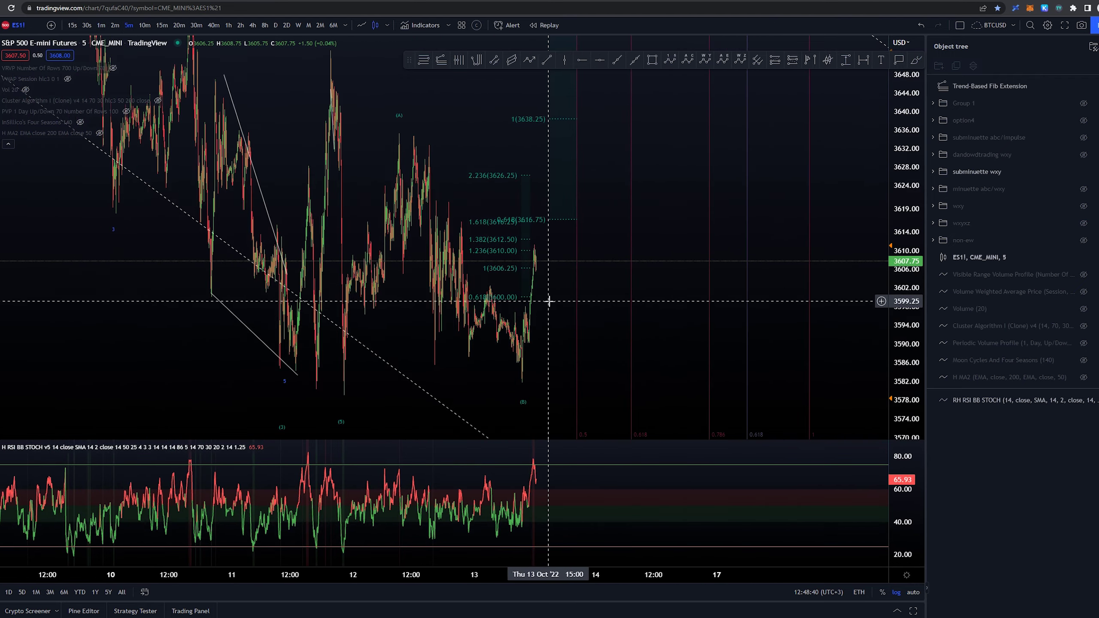
scroll(549, 302, "up", 4)
left_click_drag(279, 288, 400, 300)
left_click(915, 60)
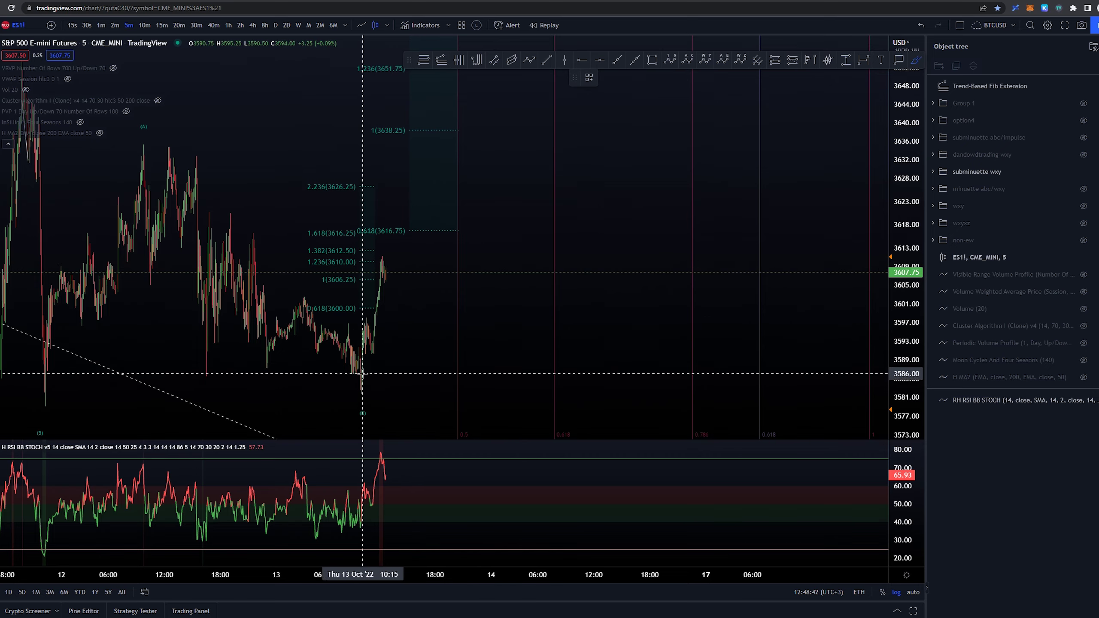
Trace the rally up from the (B) low and mark the (A) and (B) points with the Brush, removing each stroke.
left_click_drag(357, 392, 384, 256)
key("Delete")
scroll(465, 319, "down", 5)
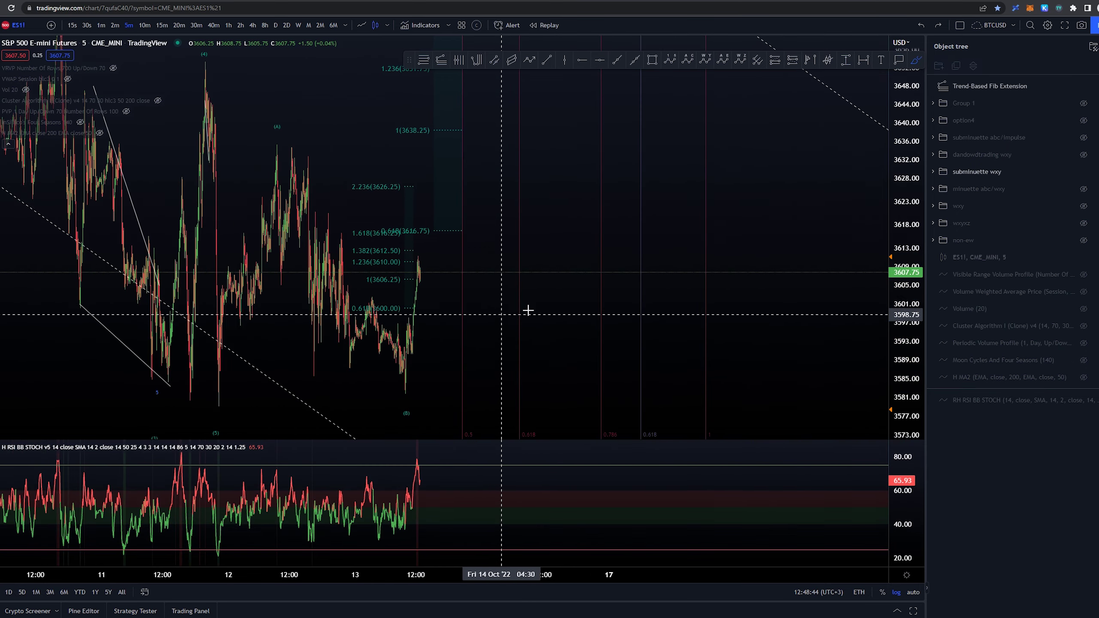
left_click_drag(913, 125, 912, 241)
left_click(291, 154)
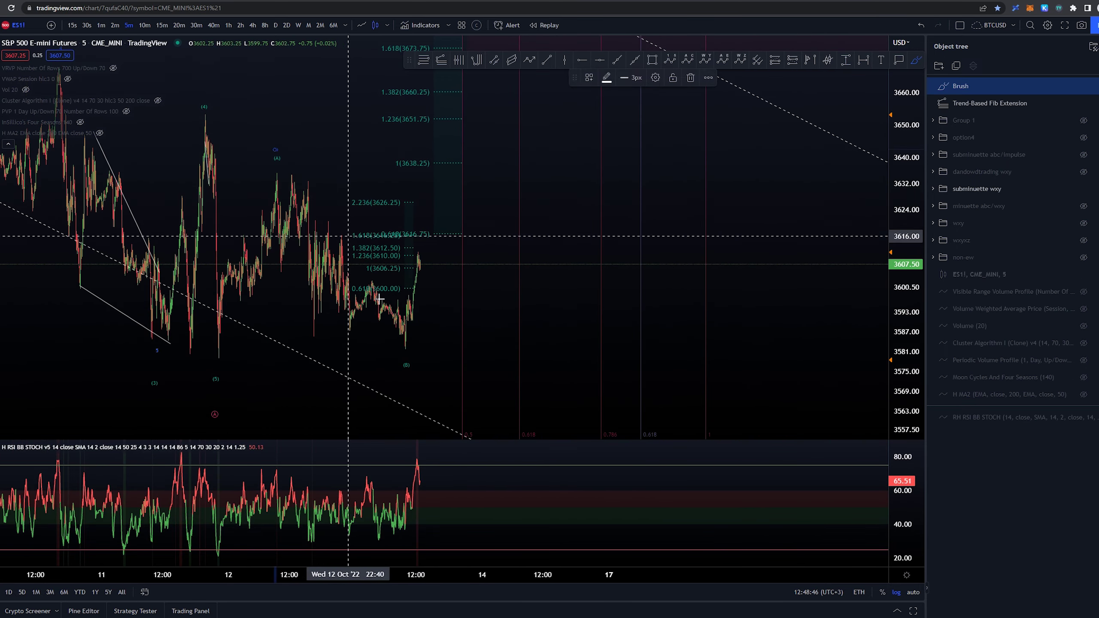
key("ctrl+z")
mouse_move(409, 353)
left_mouse_down()
mouse_move(414, 379)
mouse_move(405, 347)
left_mouse_up()
key("ctrl+z")
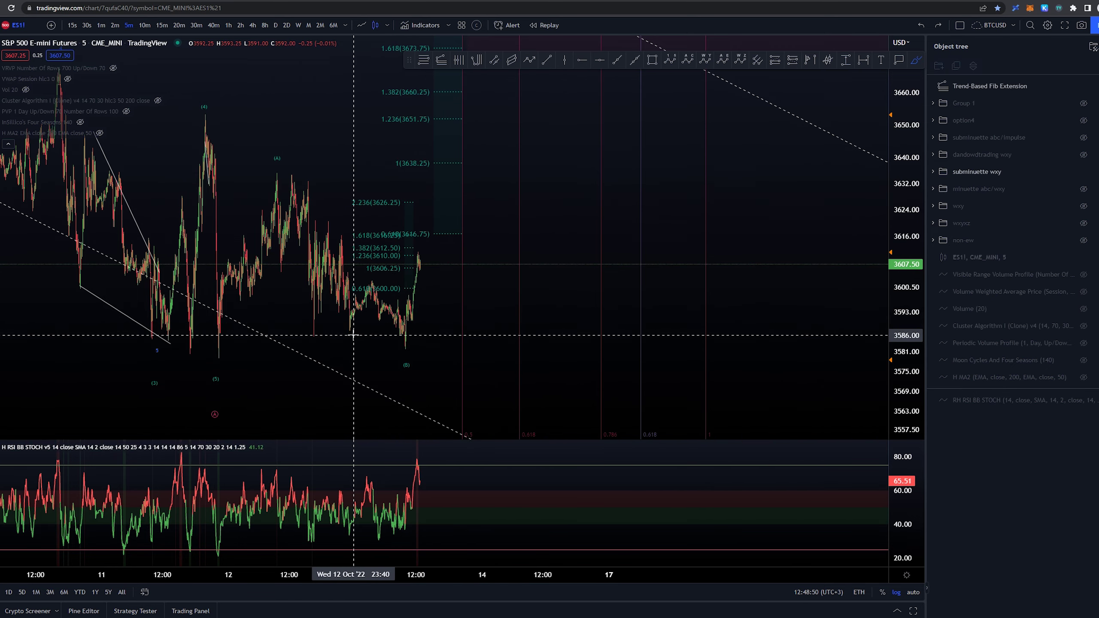
Sketch a path with the Brush from about 3586 through the (B) low to about 3615 and down to about 3580, undoing the strokes.
left_click_drag(349, 331, 403, 346)
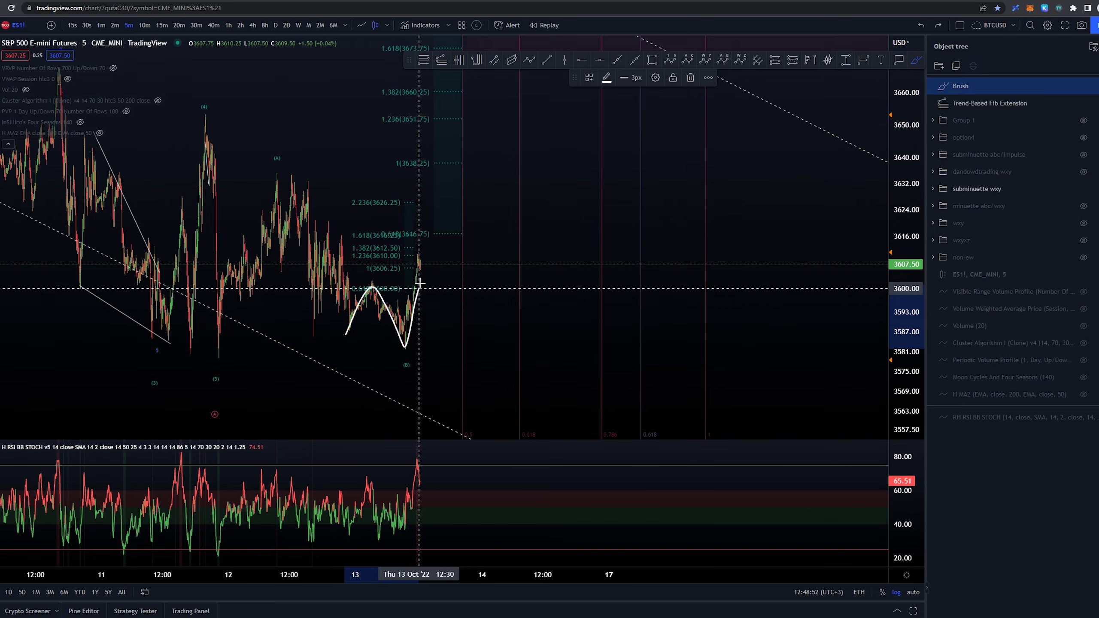
left_click_drag(420, 283, 428, 237)
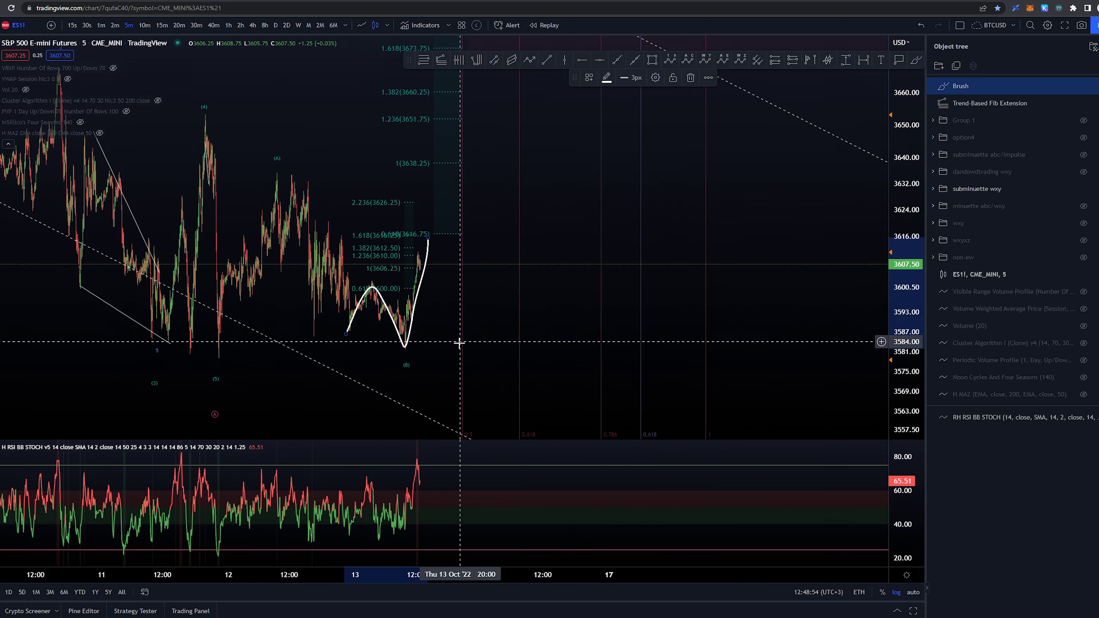
left_click(439, 316)
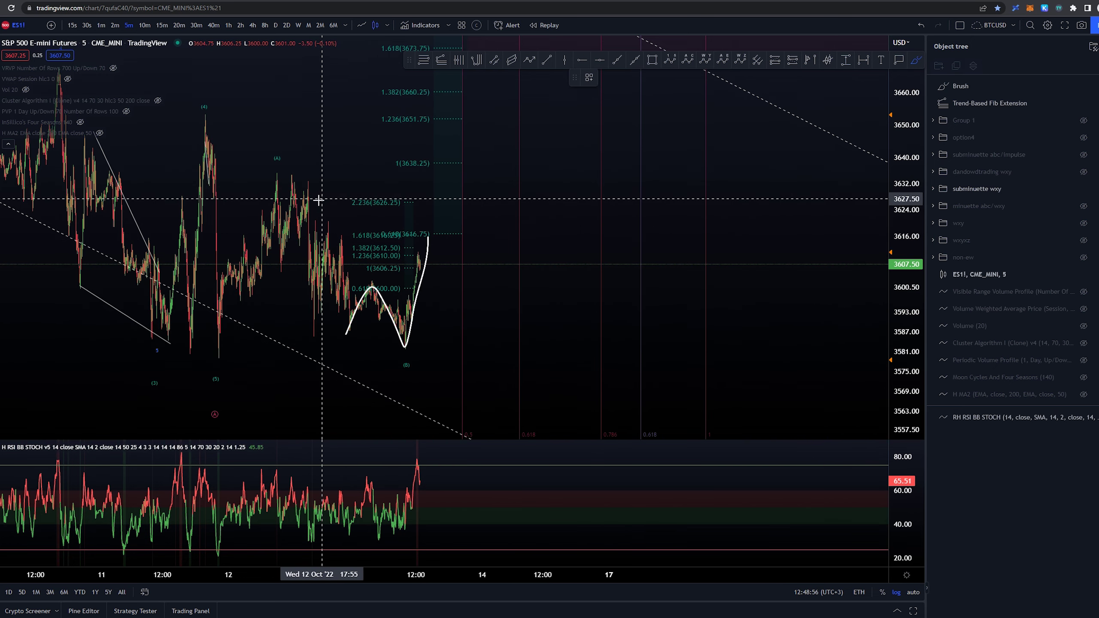
left_click_drag(320, 199, 292, 195)
key("ctrl+z")
left_click_drag(426, 235, 498, 358)
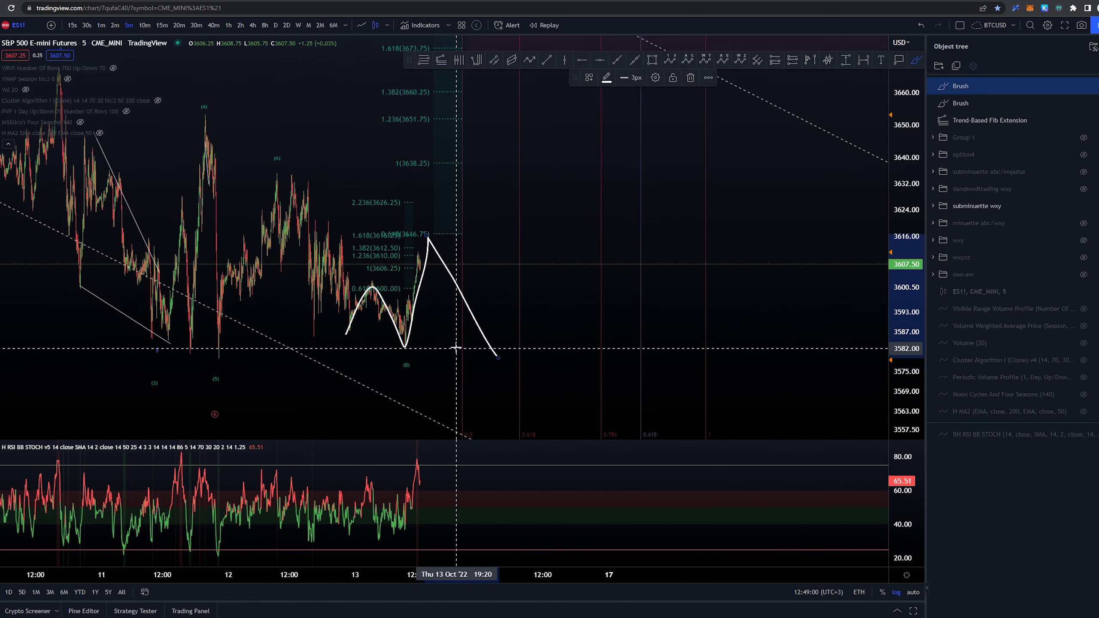
key("ctrl+z")
key("ctrl+z")
Mark a short final push from the latest price to about 3613 with the Brush twice, undoing both strokes.
scroll(379, 250, "up", 3)
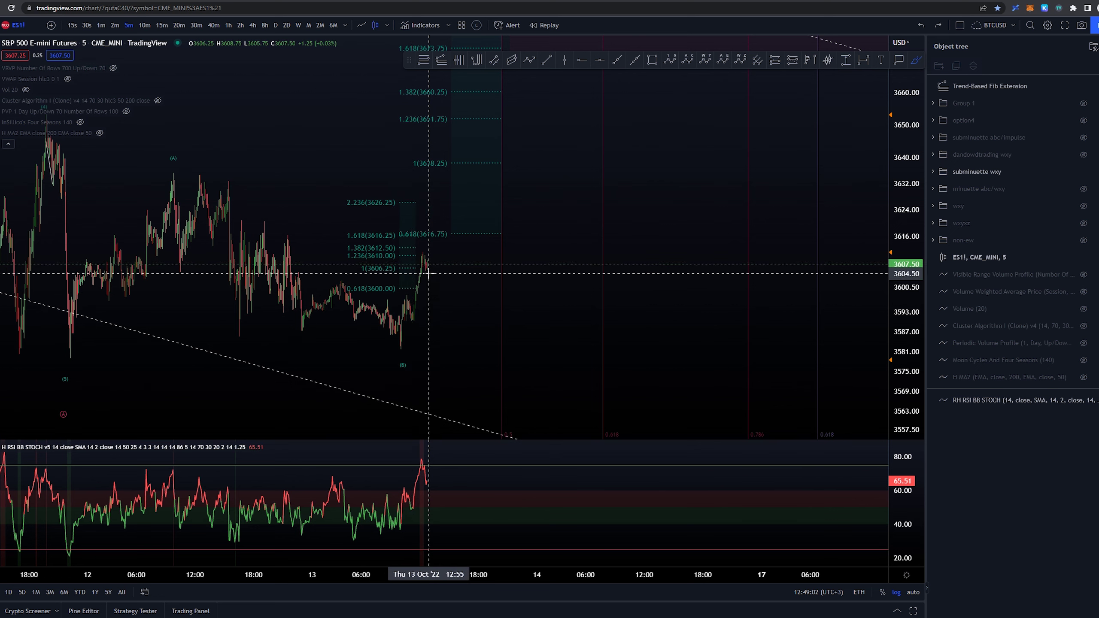
left_click_drag(430, 269, 435, 248)
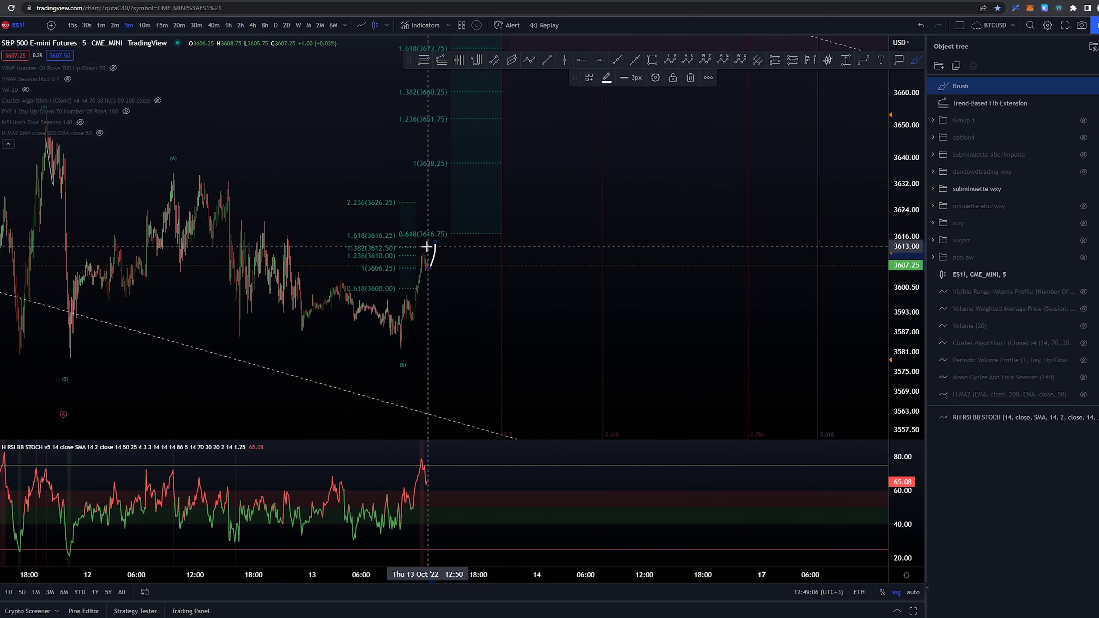
key("ctrl+z")
mouse_move(430, 268)
left_mouse_down()
mouse_move(441, 240)
mouse_move(431, 251)
left_mouse_up()
key("ctrl+z")
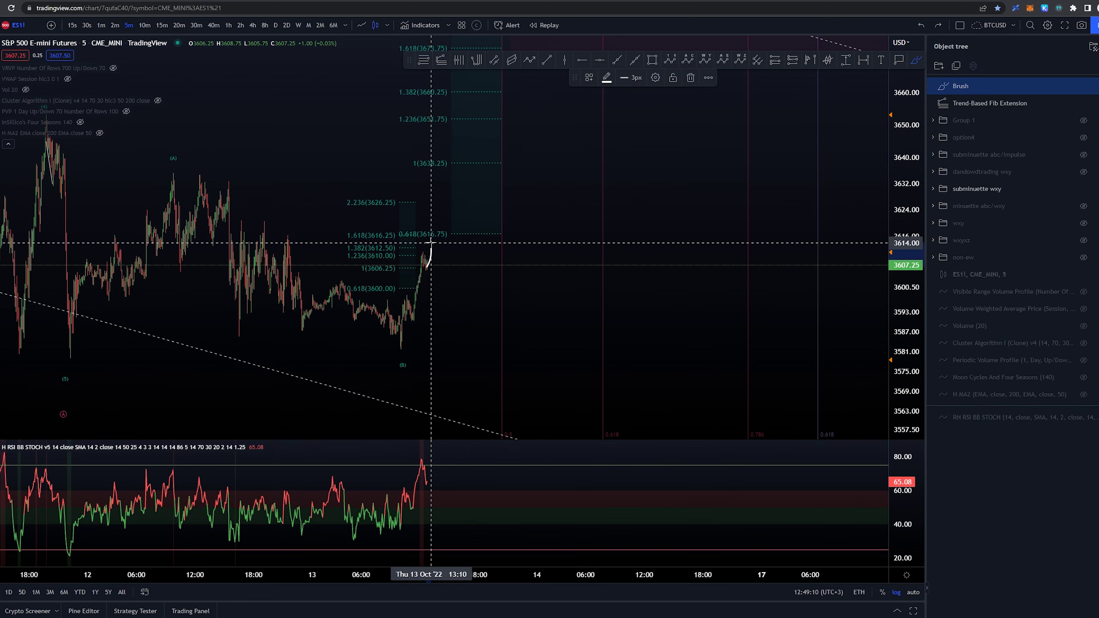
key("ctrl+z")
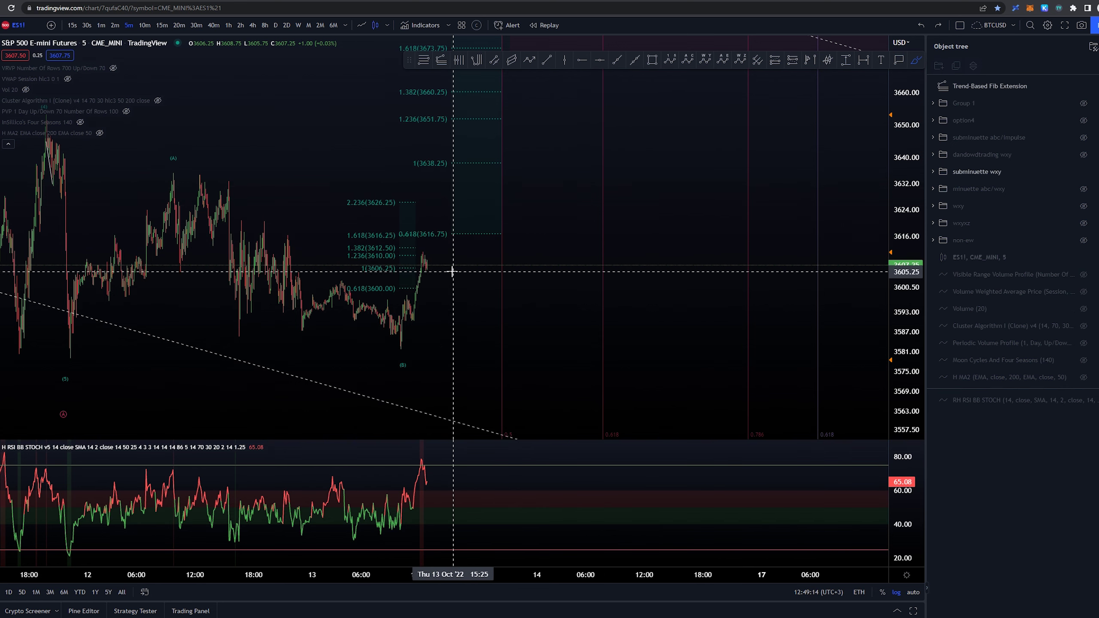
Sketch a stepped advance from the (B) low and a sideways pause with a push to about 3624.75 with the Brush, removing the strokes.
left_click_drag(400, 345, 399, 322)
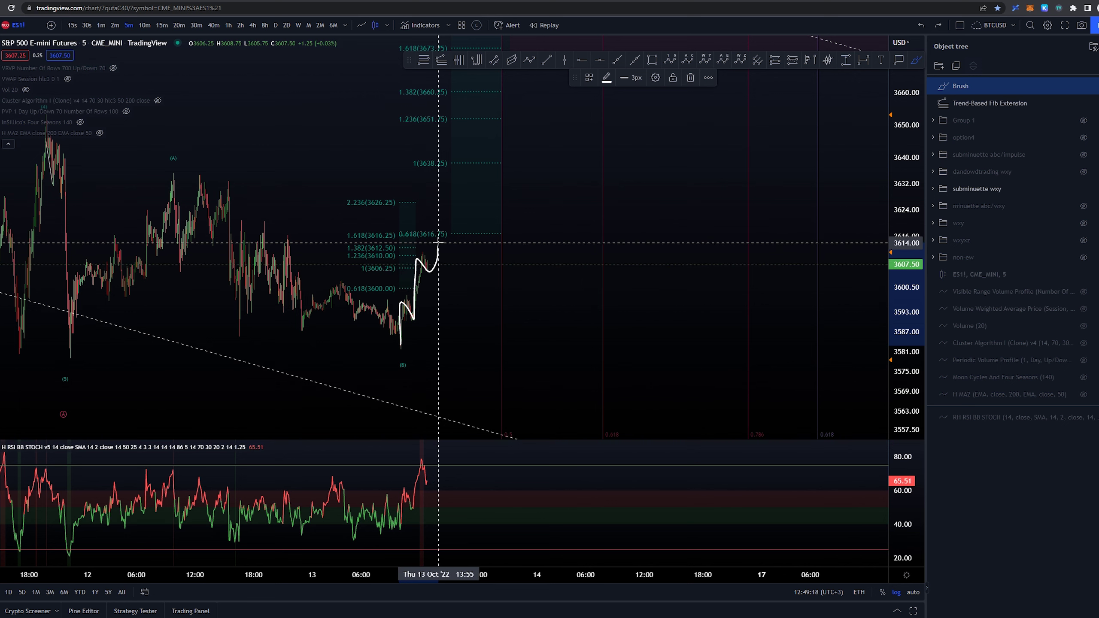
left_click_drag(441, 226, 429, 255)
key("Delete")
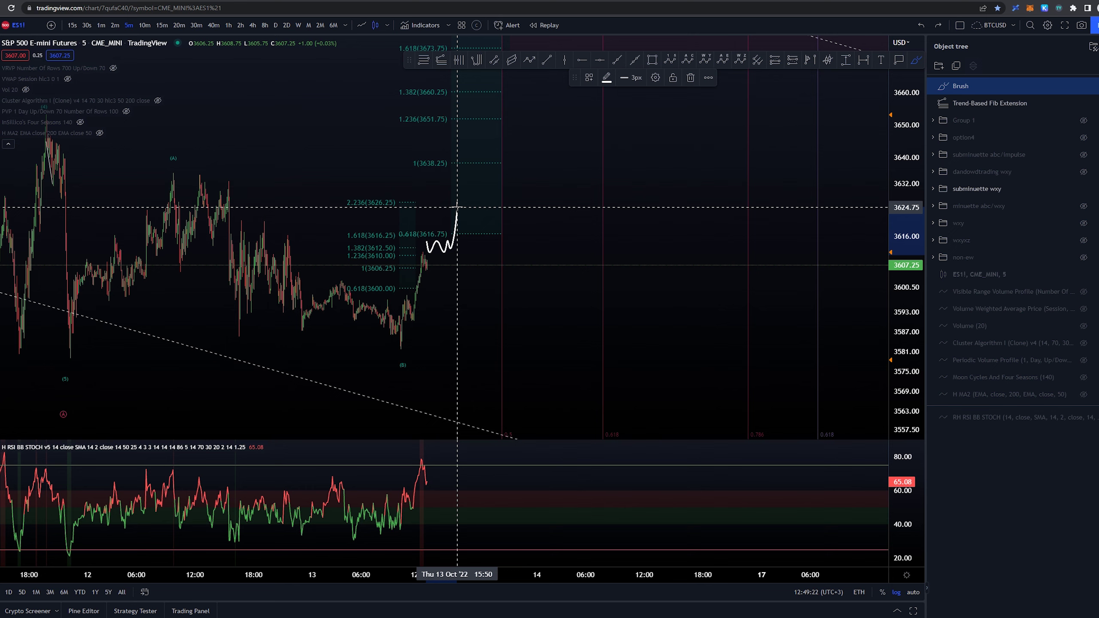
key("Escape")
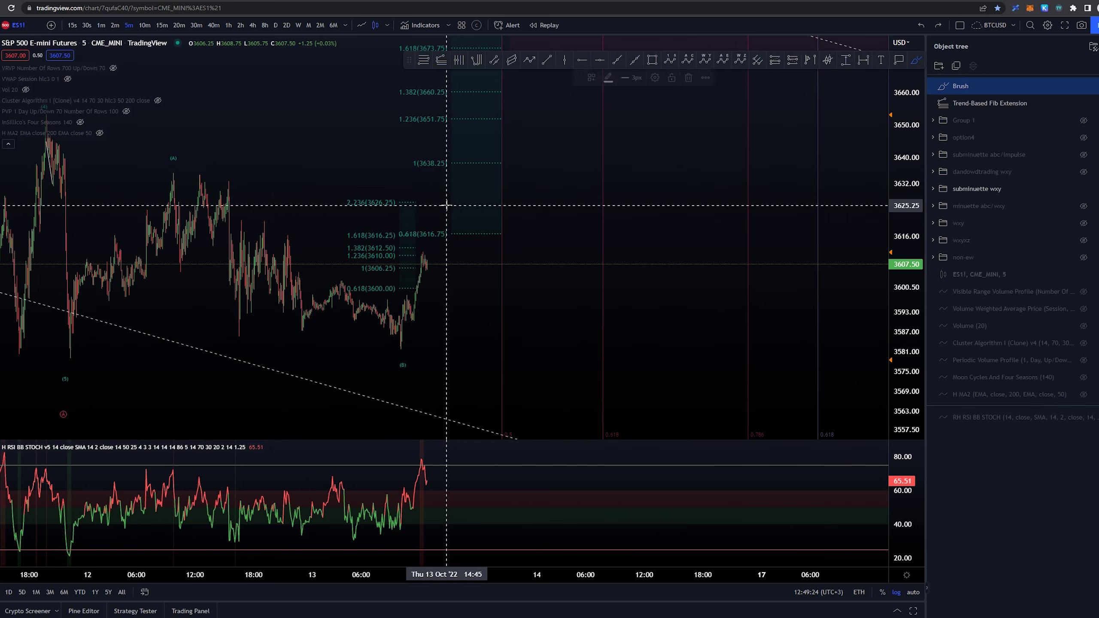
Sketch a drop from about 3624 to about 3593 and a rally leg from the (B) low with the Brush, undoing both.
mouse_move(448, 207)
left_mouse_down()
mouse_move(516, 312)
mouse_move(440, 203)
left_mouse_up()
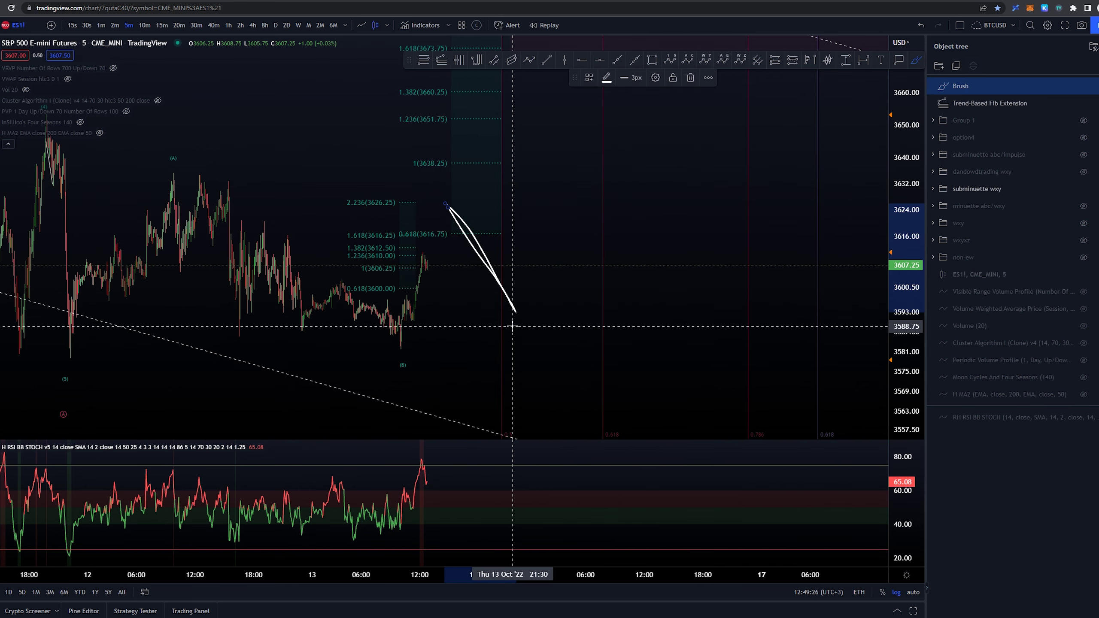
key("ctrl+z")
scroll(510, 317, "down", 2)
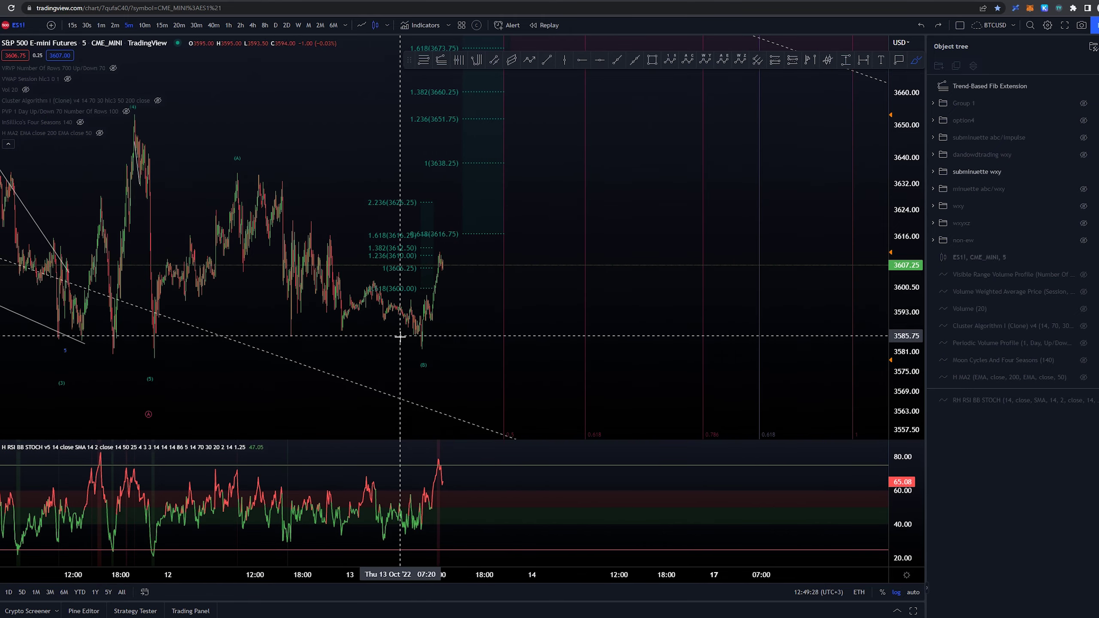
left_click_drag(414, 343, 437, 212)
key("ctrl+z")
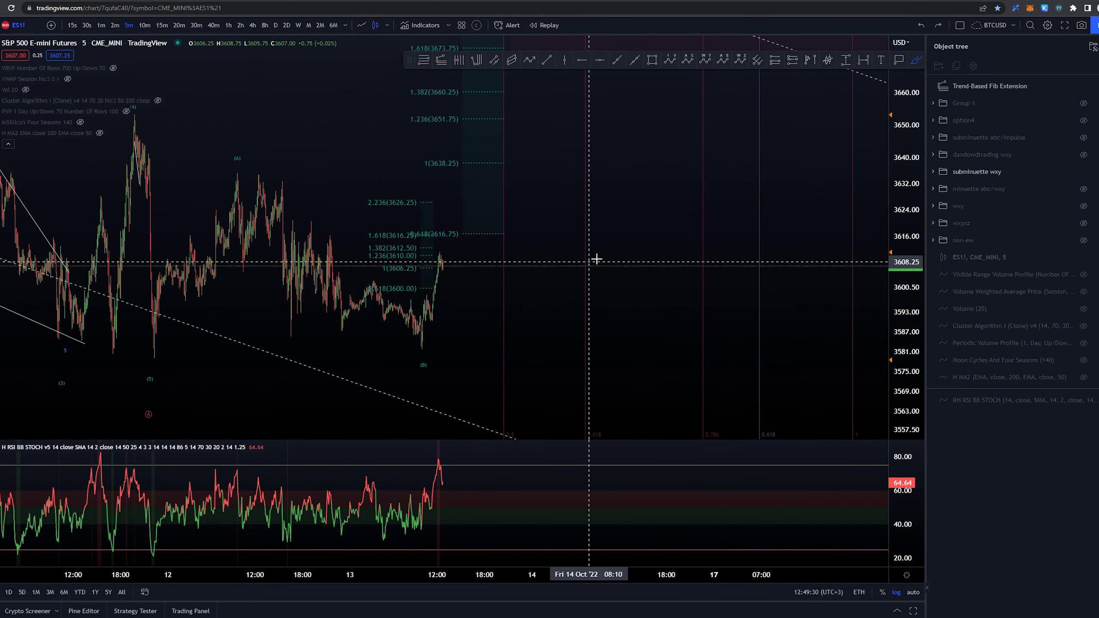
Frame the chart up to the 3670 zone, trace a leg from the (B) low to about 3620.50 with the Brush, and undo it.
scroll(597, 257, "down", 3)
scroll(794, 221, "up", 5)
left_click_drag(462, 234, 560, 243)
left_click_drag(799, 206, 904, 239)
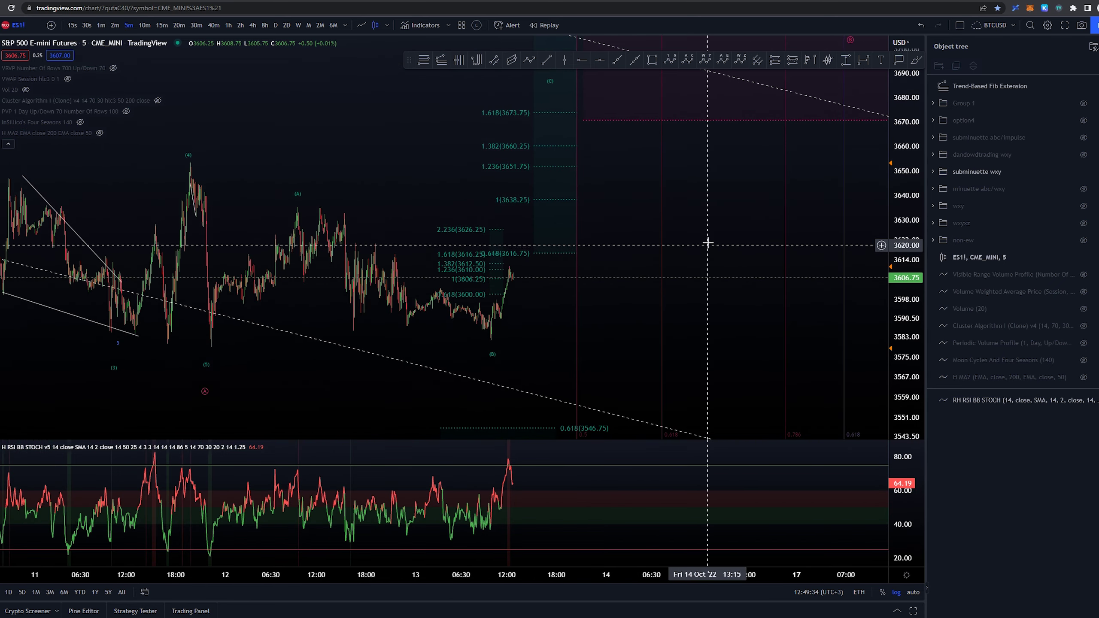
left_click_drag(706, 240, 648, 273)
left_click_drag(573, 239, 567, 217)
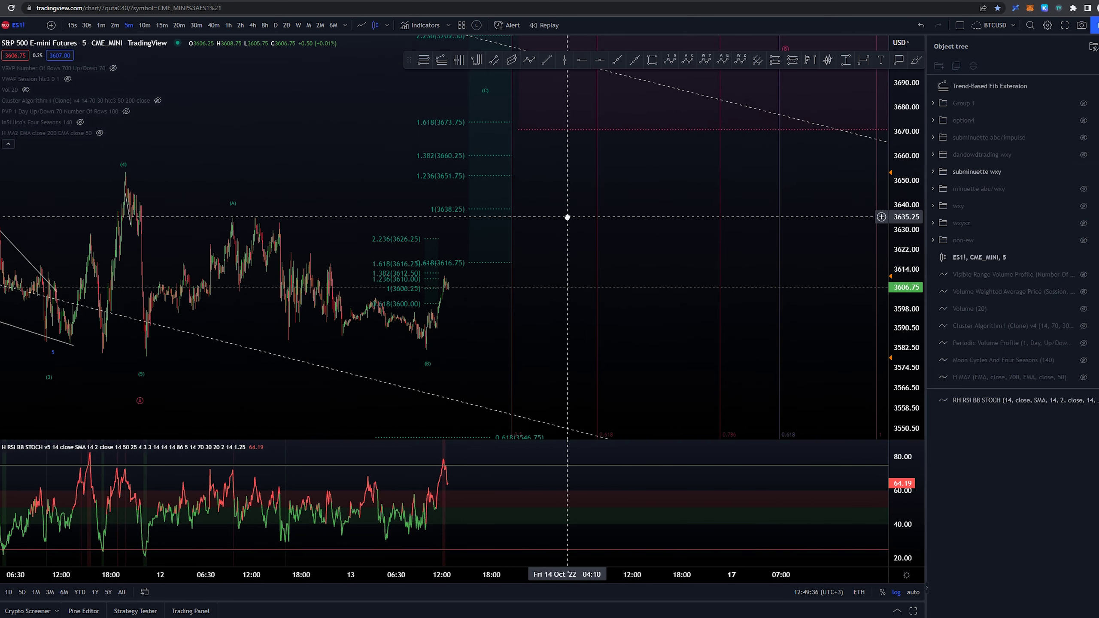
key("alt+b")
left_click_drag(426, 346, 449, 253)
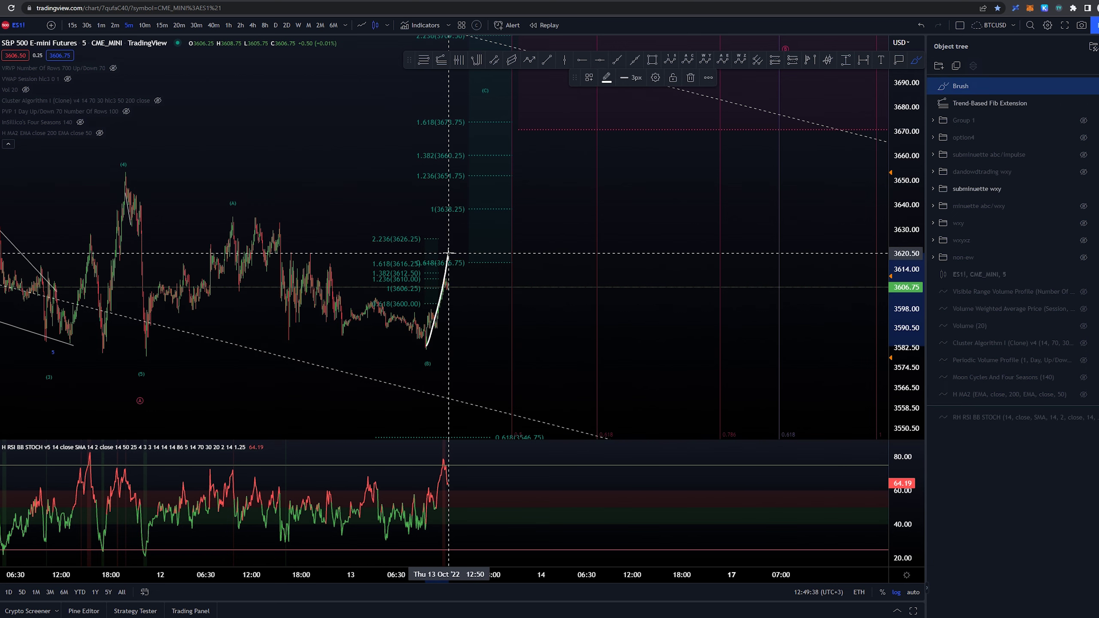
key("ctrl+z")
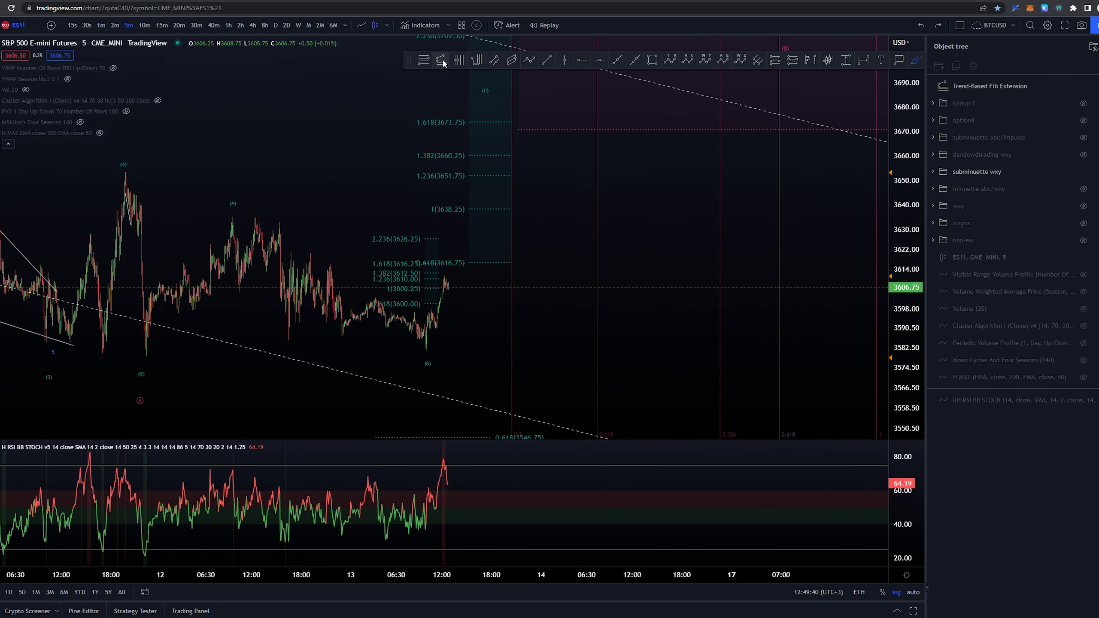
Draw a Trend-Based Fib Extension through 3581.75, 3626.50 and 3592.75, and shift it into the empty space after 14 Oct.
left_click(444, 350)
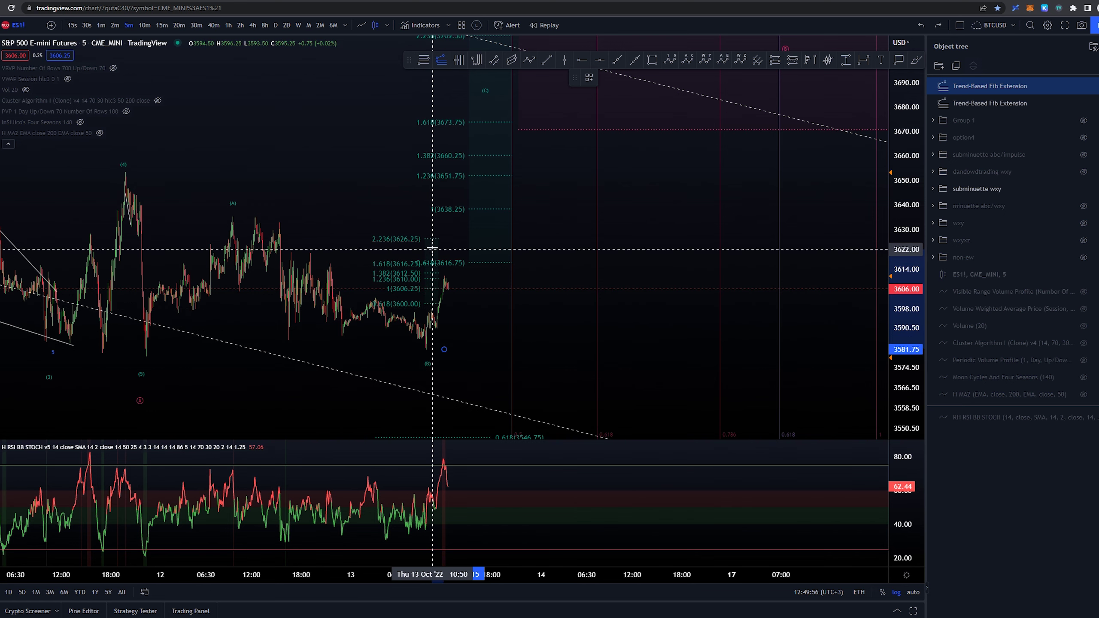
left_click(472, 239)
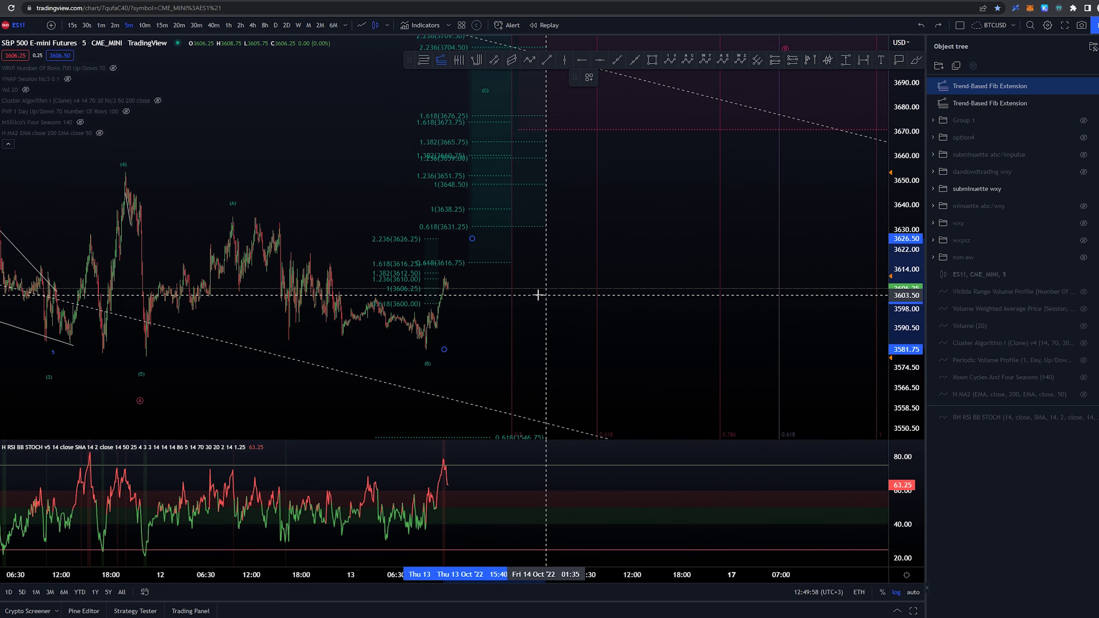
left_click(523, 321)
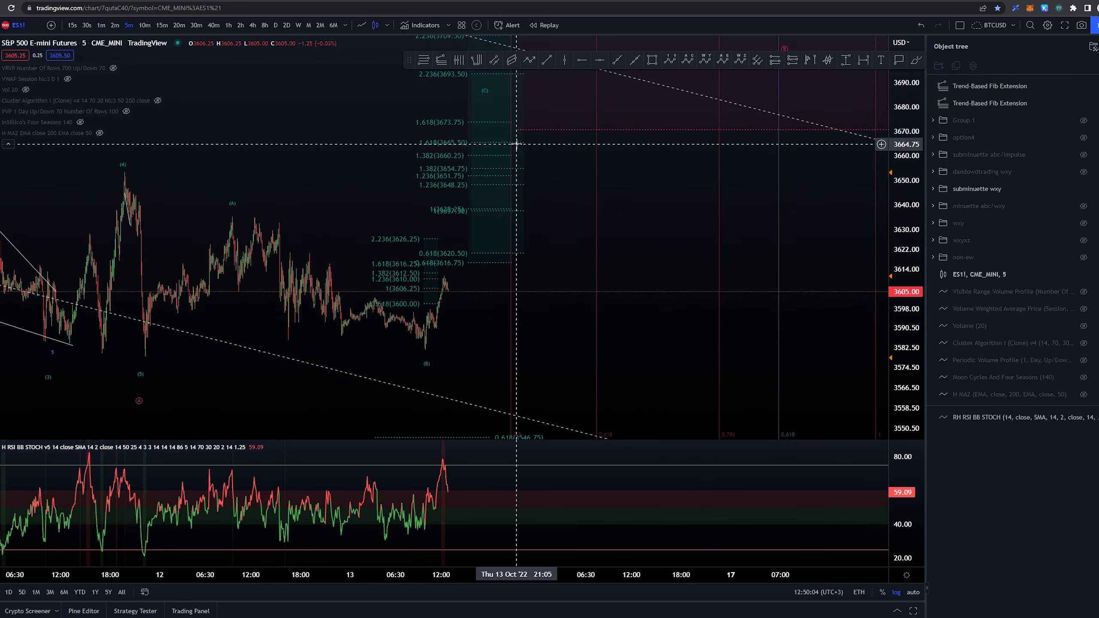
left_click_drag(532, 146, 612, 161)
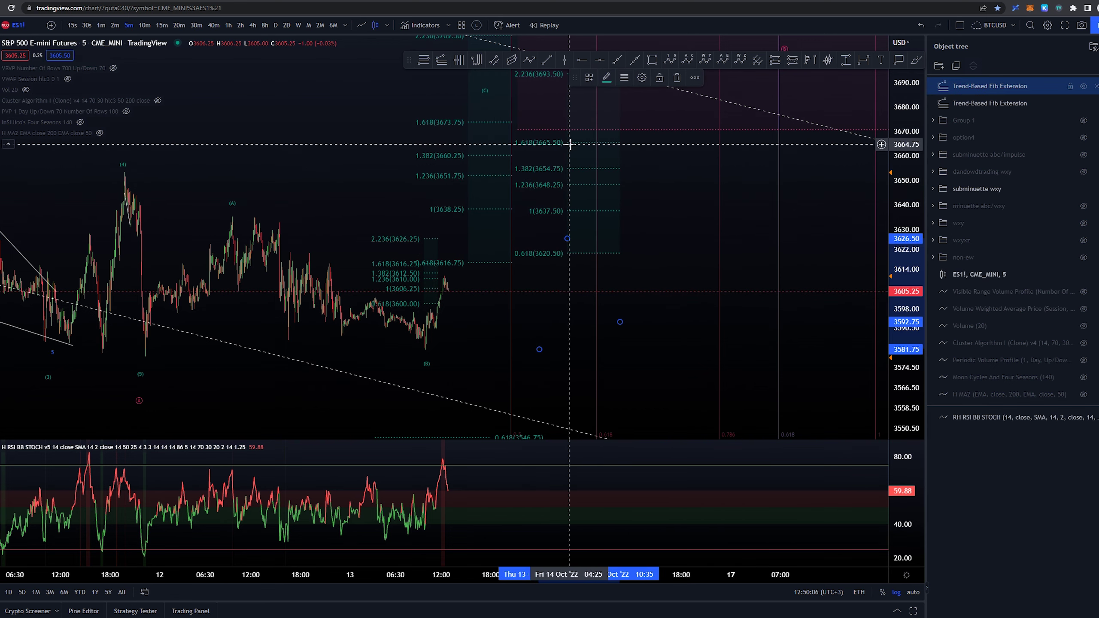
Mark the new extension's 1.618 (3665.50) level with the Brush and undo the mark.
key("alt+b")
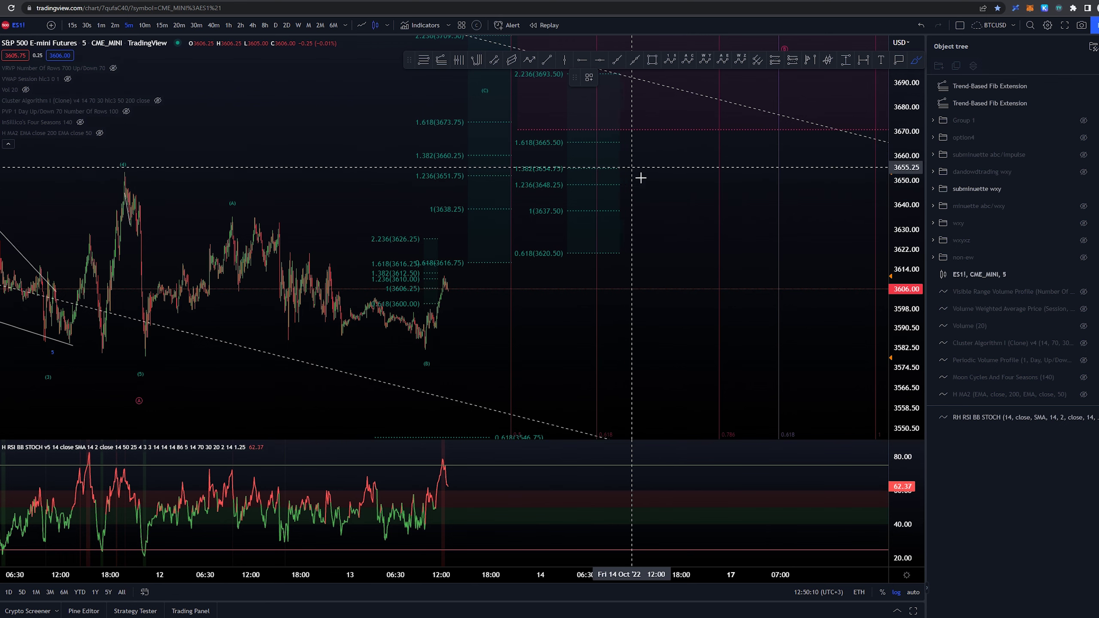
left_click(611, 169)
left_click(916, 60)
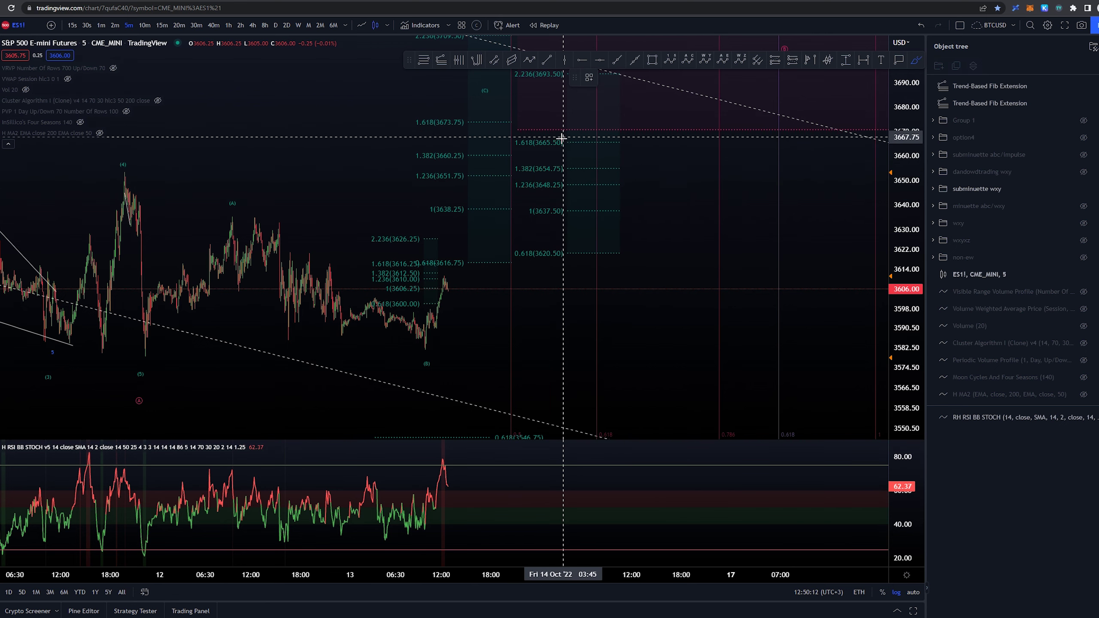
left_click_drag(562, 139, 562, 150)
key("ctrl+z")
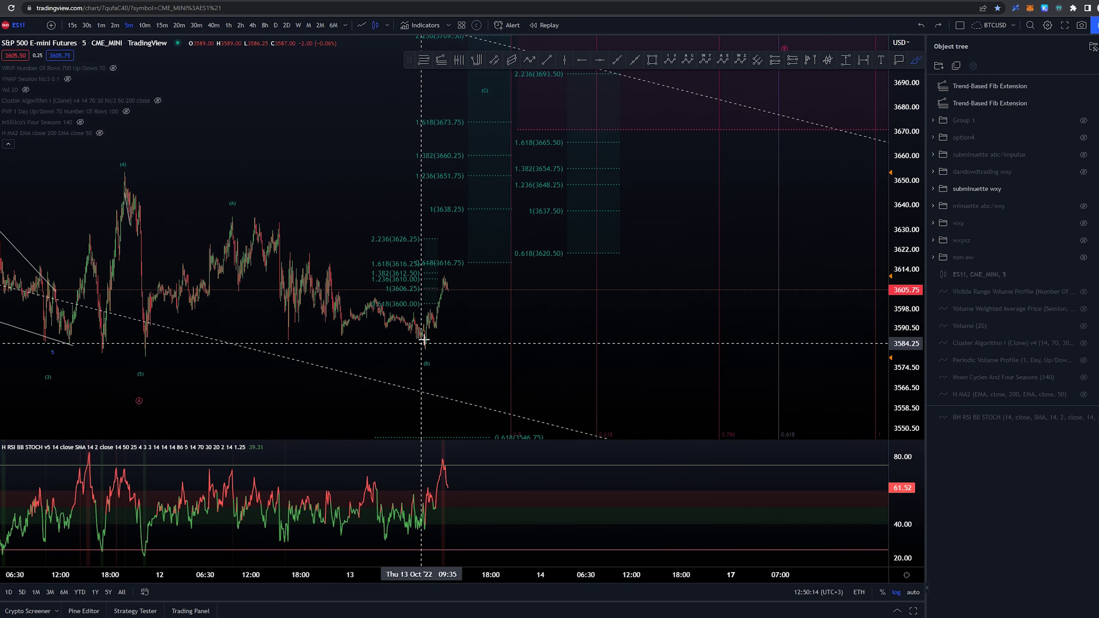
Sketch a rise-pullback-rise path from the (B) low to about 3665 and circle the 1 to 1.382 (3638.25–3660.25) levels with the Brush, undoing the marks.
mouse_move(423, 342)
left_mouse_down()
mouse_move(451, 258)
mouse_move(490, 314)
mouse_move(514, 143)
left_mouse_up()
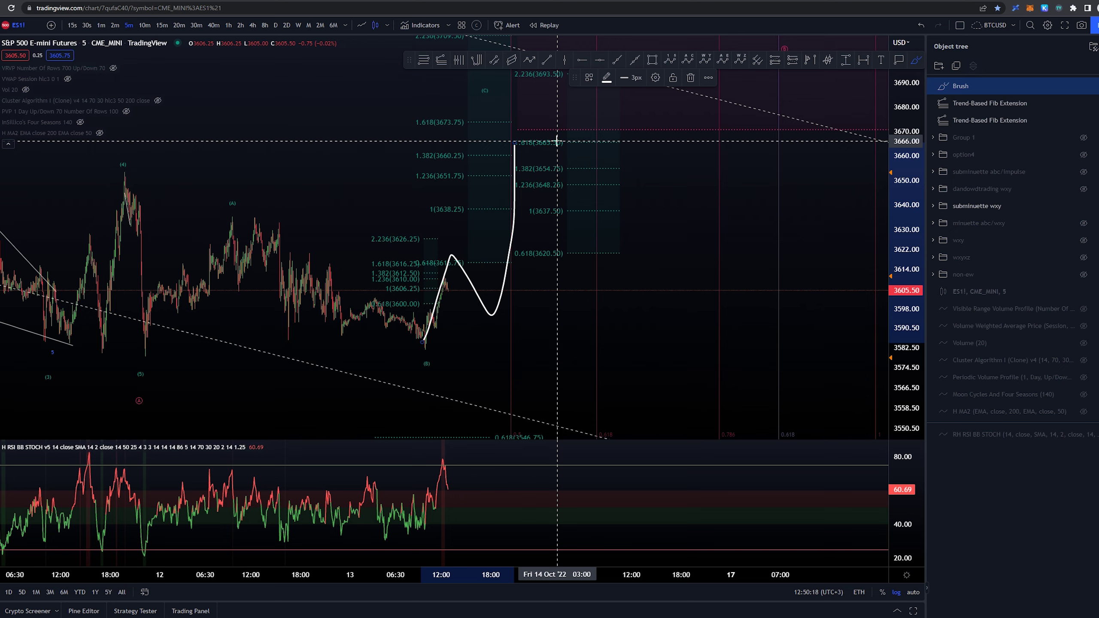
key("ctrl+z")
mouse_move(140, 357)
left_mouse_down()
mouse_move(248, 209)
mouse_move(422, 343)
mouse_move(476, 152)
mouse_move(490, 213)
mouse_move(505, 150)
left_mouse_up()
key("ctrl+z")
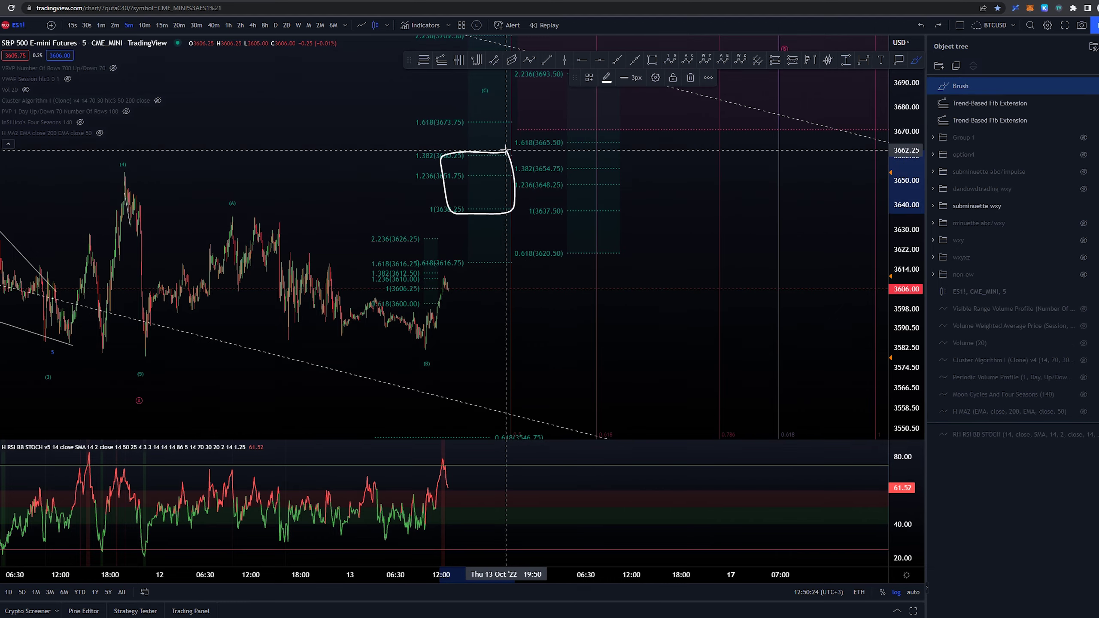
key("ctrl+z")
Delete all the green Trend-Based Fib Extensions from the chart.
scroll(675, 201, "down", 2)
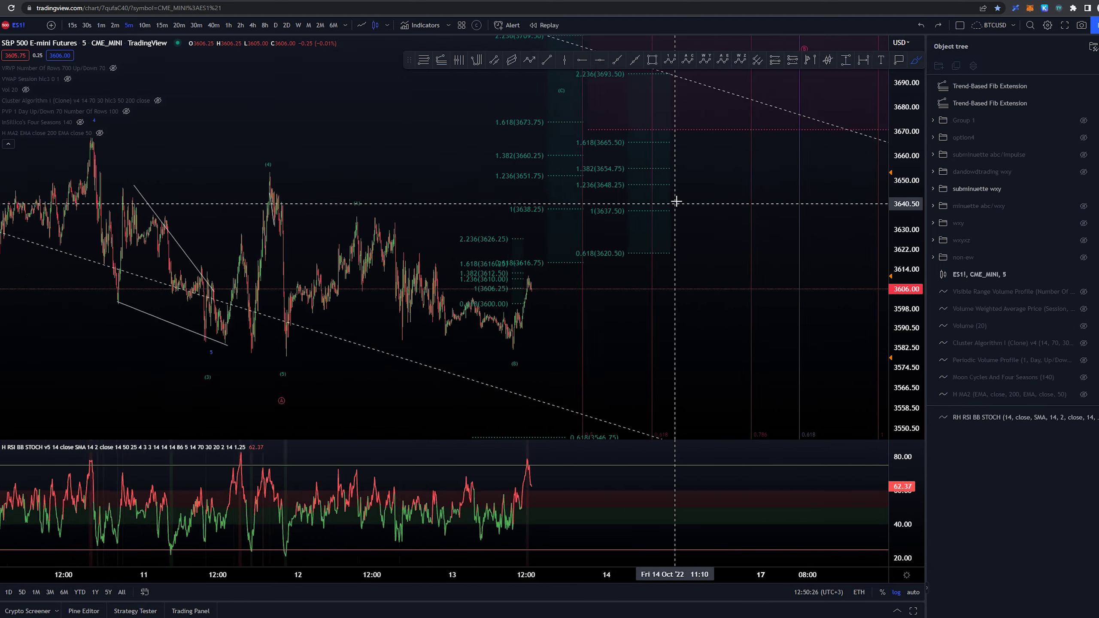
scroll(675, 201, "down", 5)
left_click_drag(794, 220, 507, 257)
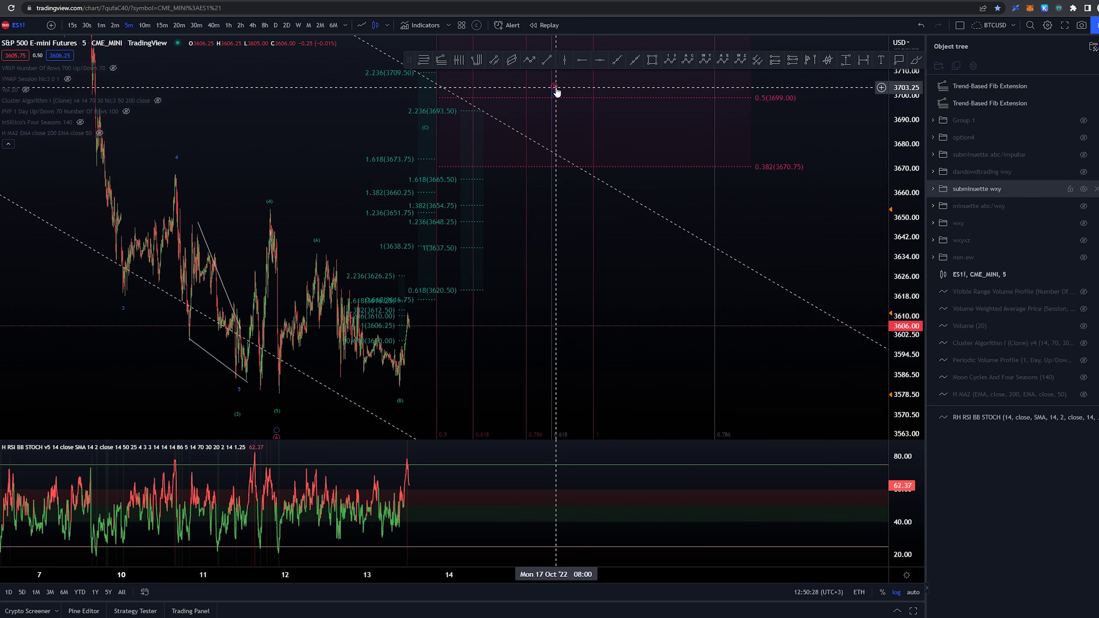
left_click(447, 205)
key("Delete")
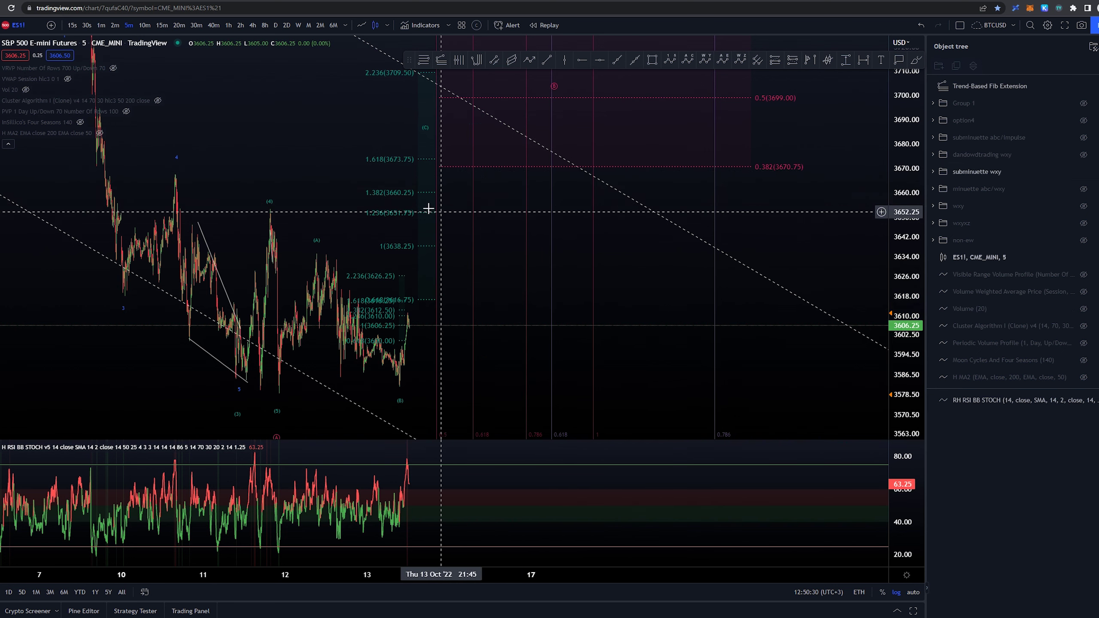
left_click(391, 279)
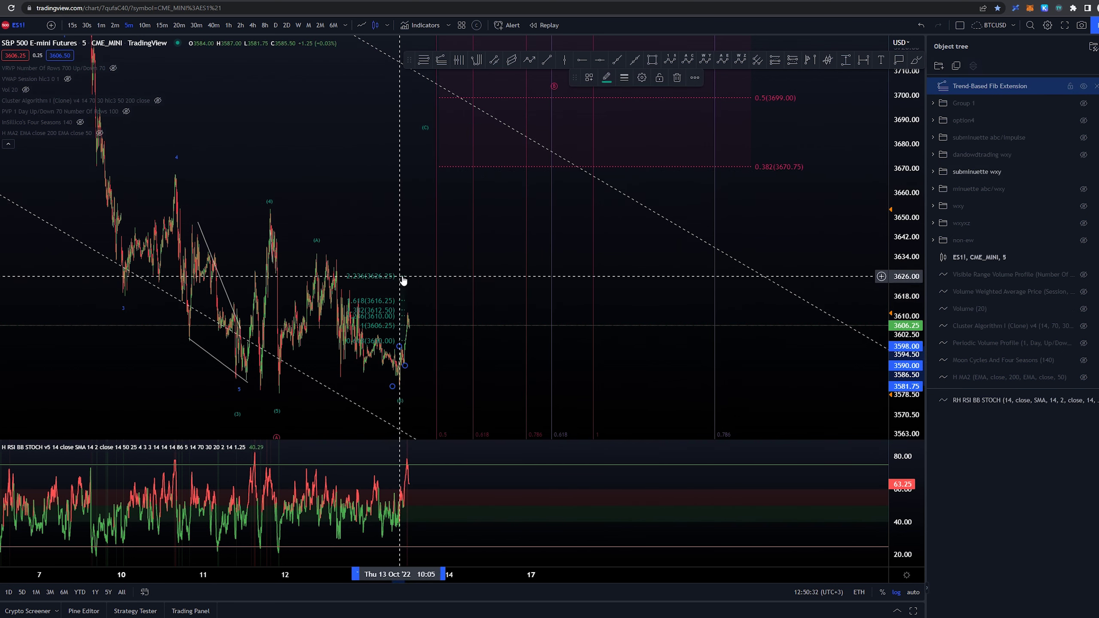
key("Delete")
Sketch the swing from the (5) low up to (A), down to (B) and back up to about 3622 with the Brush.
key("alt+b")
mouse_move(280, 391)
left_mouse_down()
mouse_move(303, 282)
mouse_move(338, 276)
mouse_move(391, 372)
mouse_move(407, 357)
left_mouse_up()
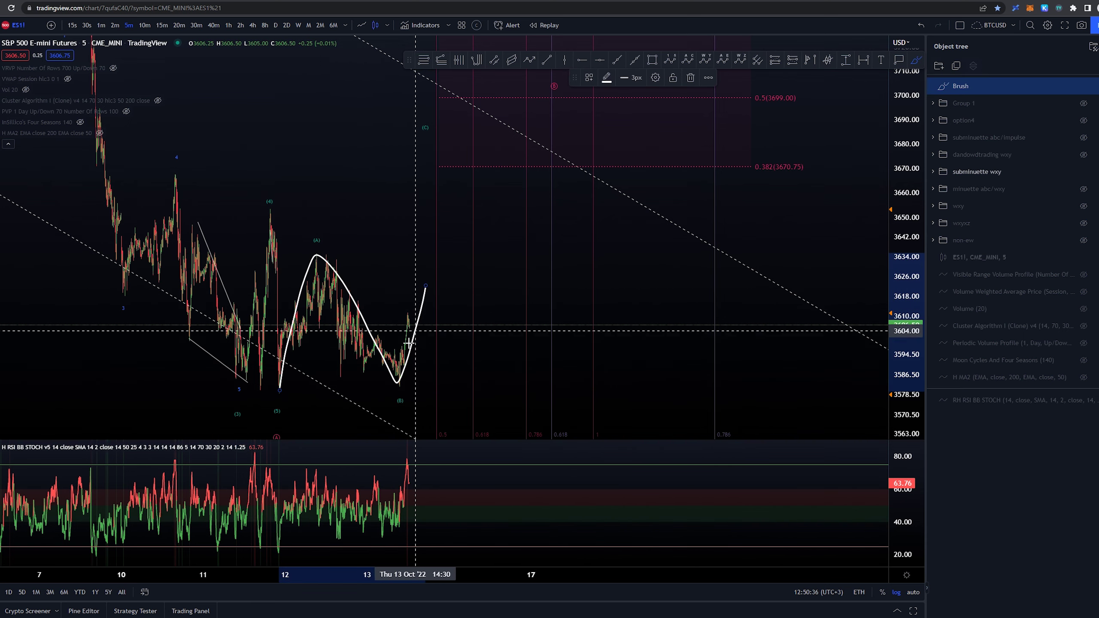
Undo the swing sketch, mark the rise from the (B) low to about 3618 and the (A) high with the Brush, and undo both marks.
key("ctrl+z")
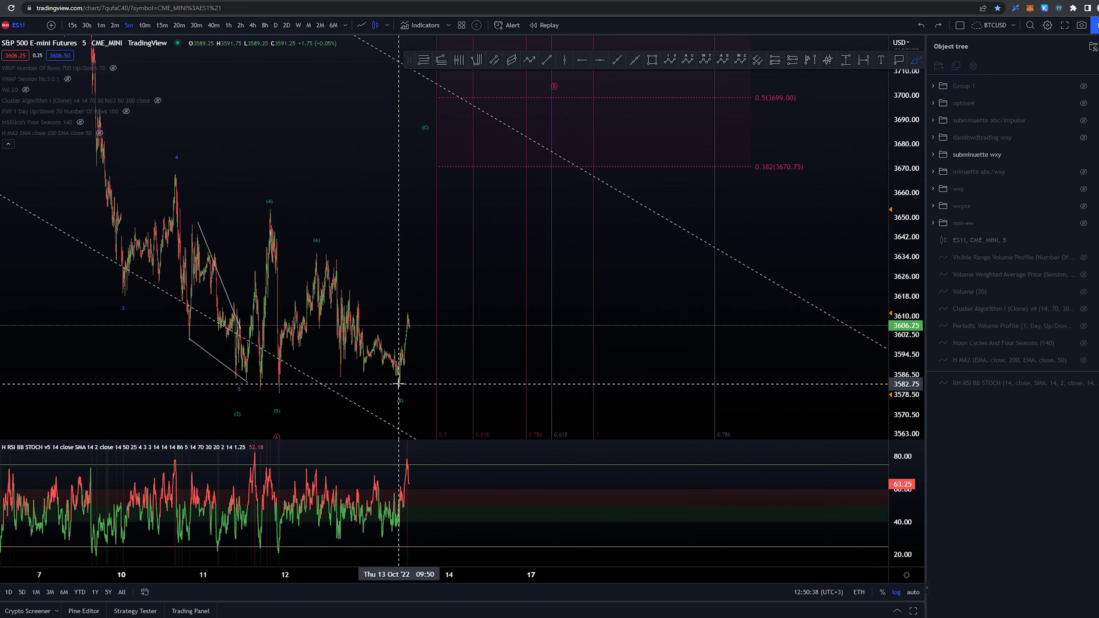
left_click_drag(398, 383, 414, 300)
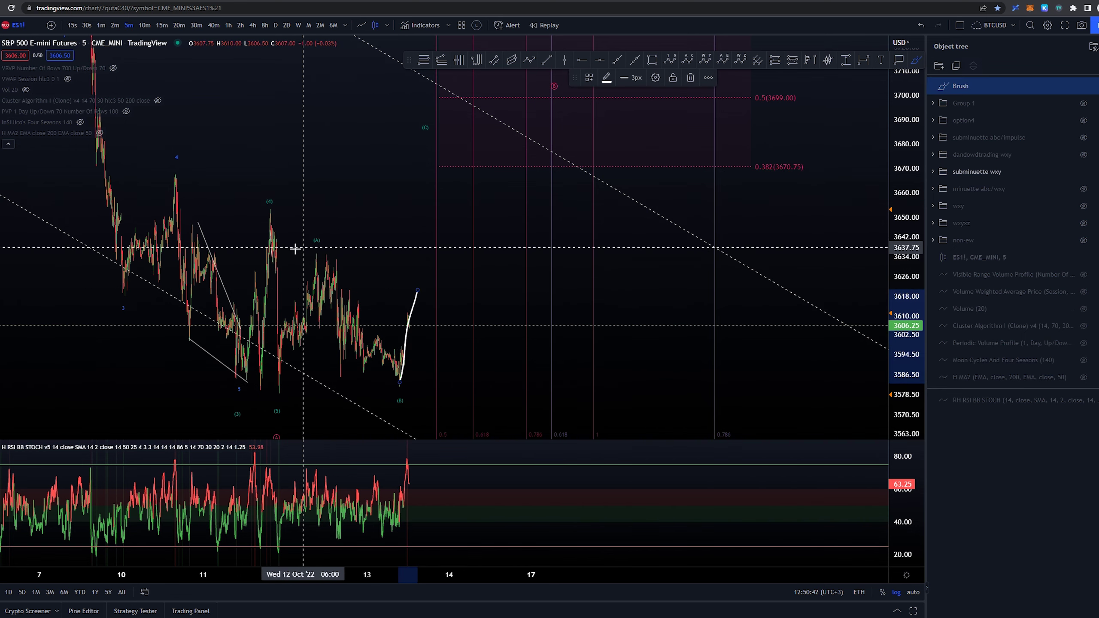
left_click_drag(309, 250, 312, 250)
key("ctrl+z")
key("ctrl+z")
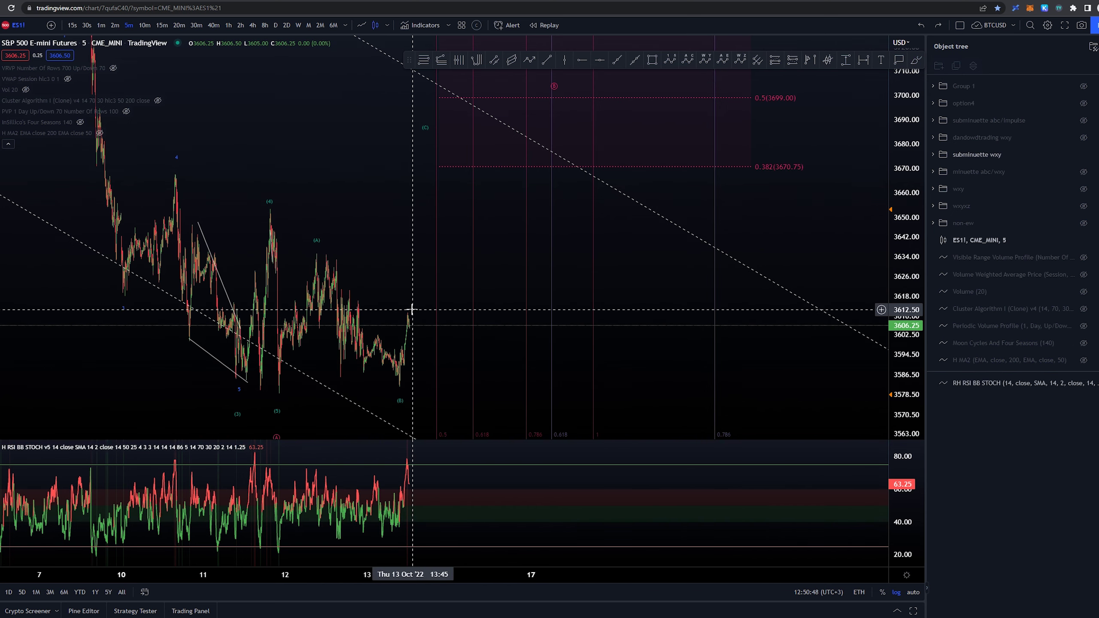
Mark the latest price high near 3612 and the matching RSI peak with the Brush, undoing each mark.
left_click_drag(412, 309, 403, 309)
key("ctrl+z")
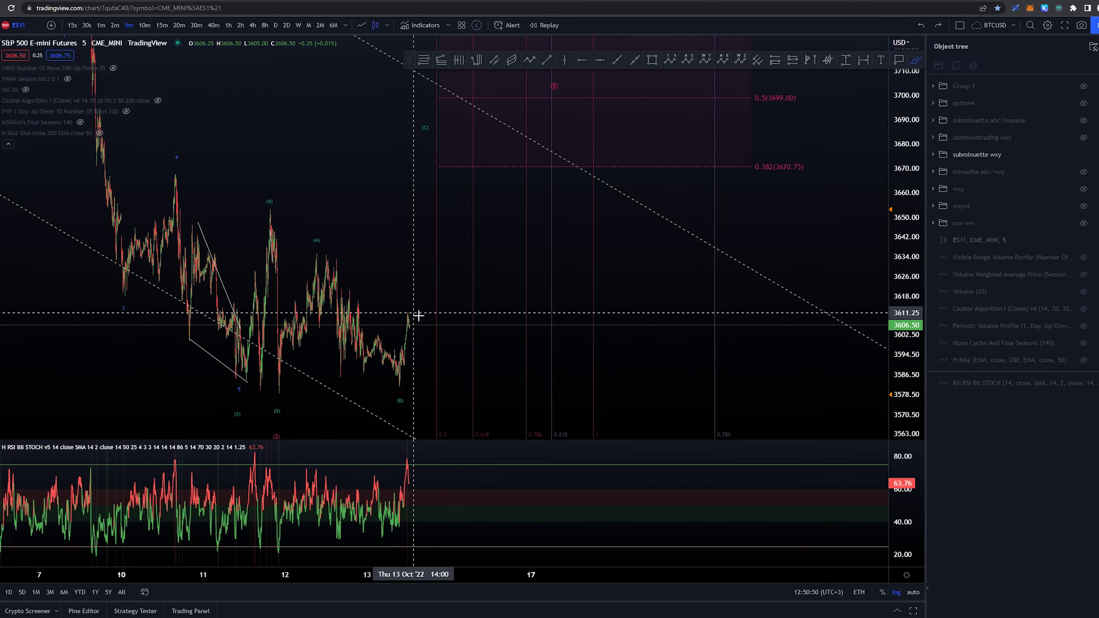
left_click_drag(406, 459, 422, 481)
key("ctrl+z")
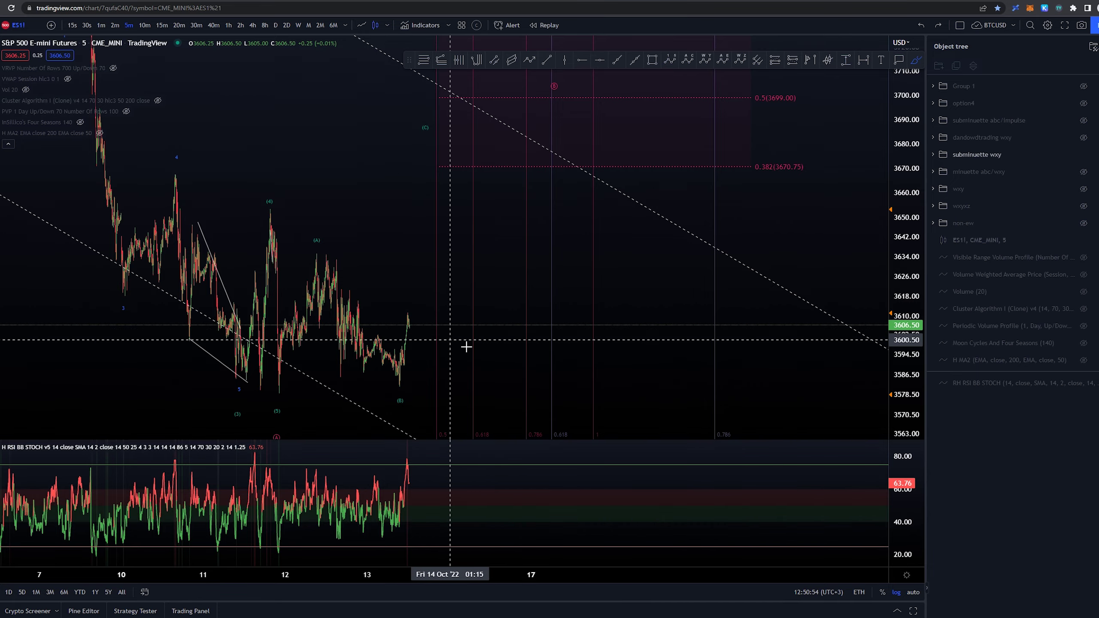
Circle the red A label below the (5) low with the Brush and undo the mark.
left_click_drag(381, 257, 451, 331)
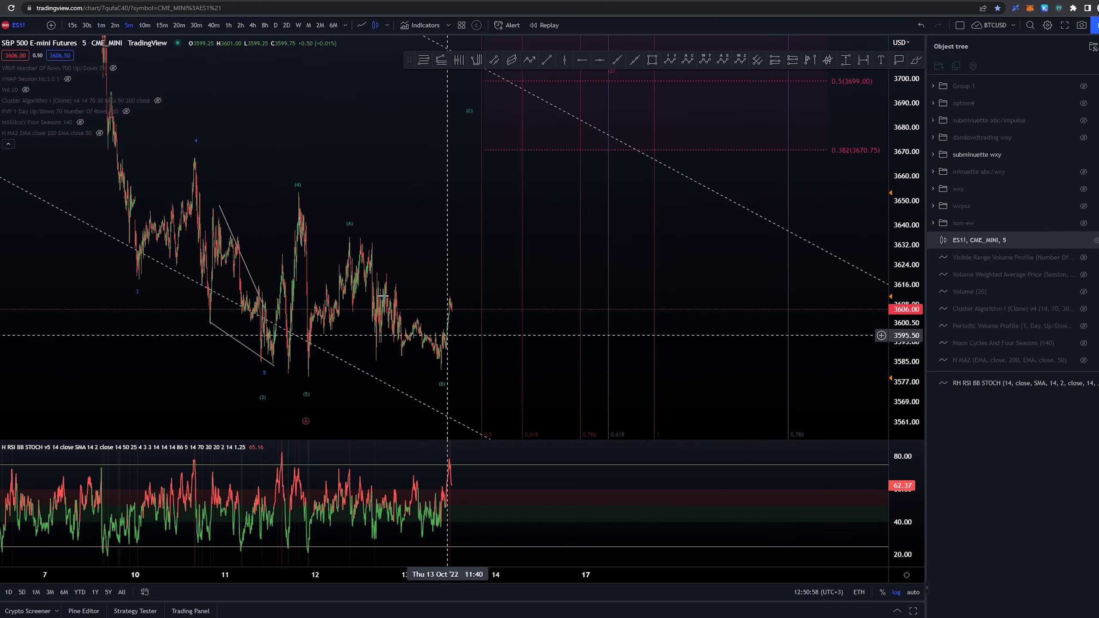
left_click_drag(420, 231, 420, 225)
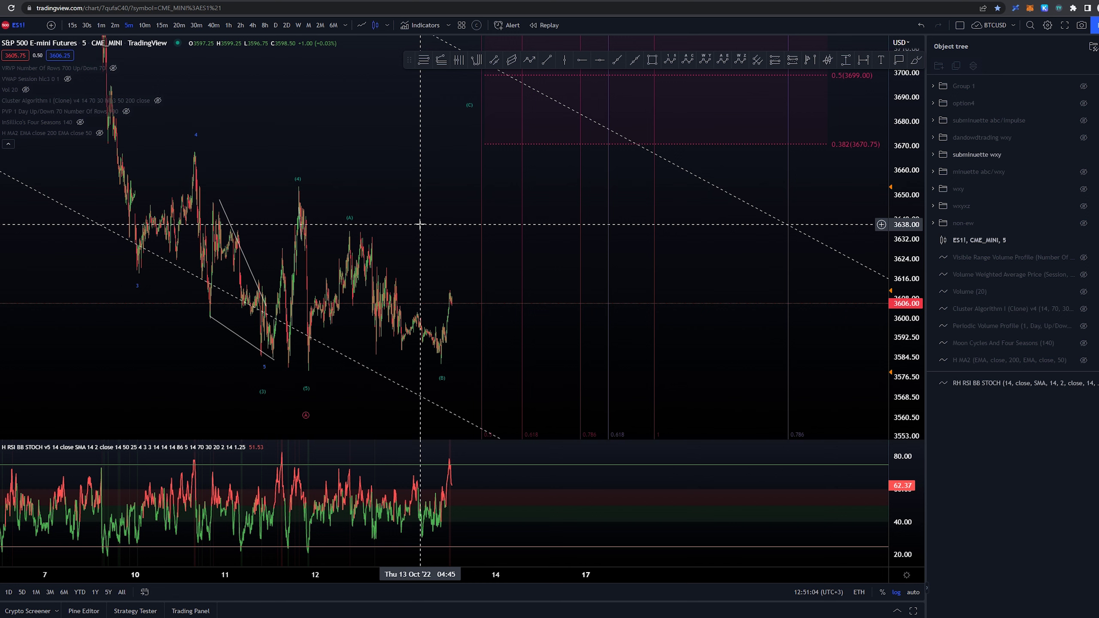
scroll(466, 207, "down", 3)
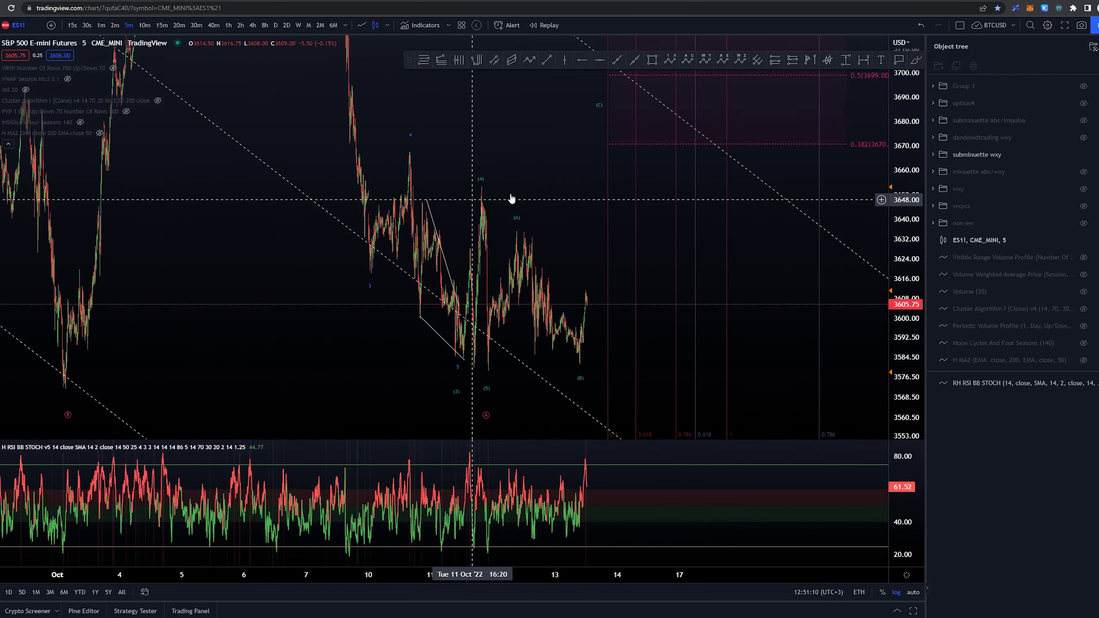
left_click_drag(748, 302, 579, 316)
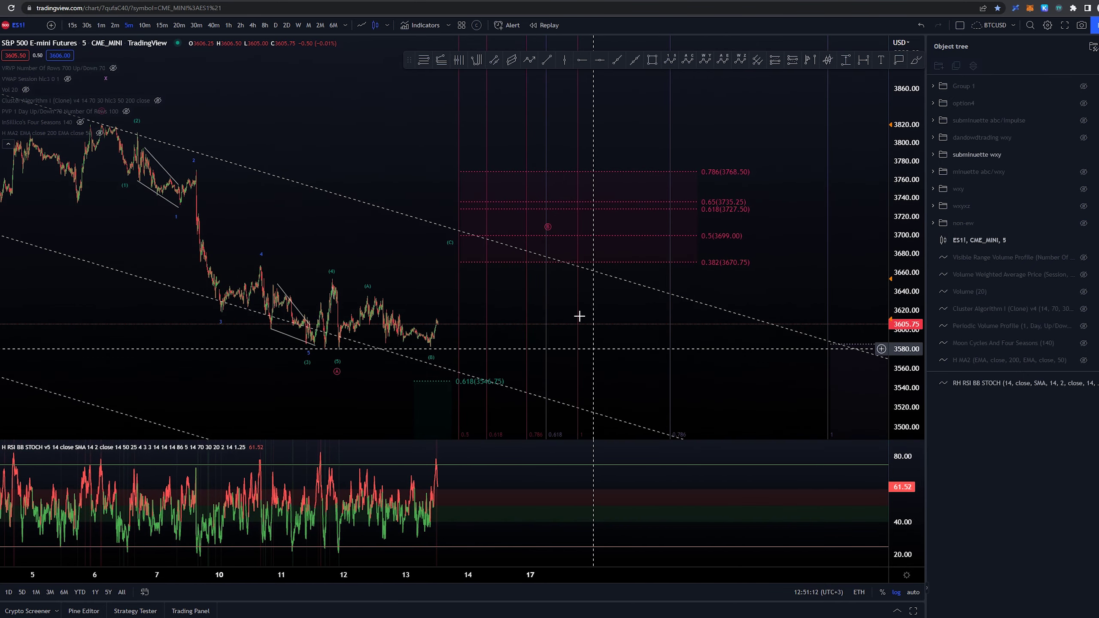
left_click(550, 230)
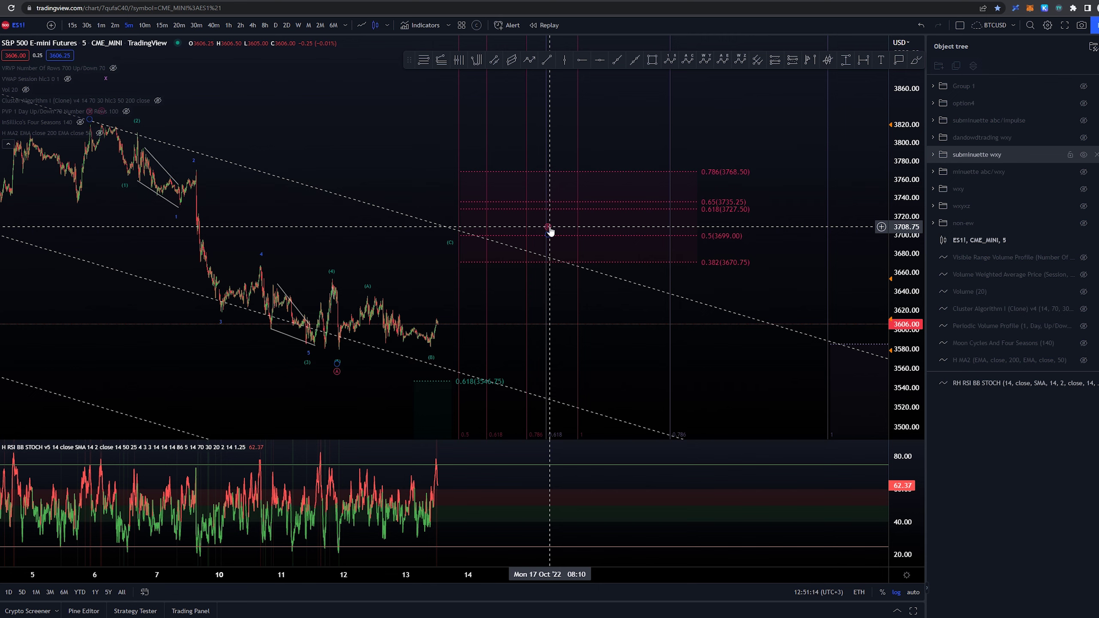
key("alt+b")
mouse_move(345, 352)
left_mouse_down()
mouse_move(326, 373)
mouse_move(338, 353)
left_mouse_up()
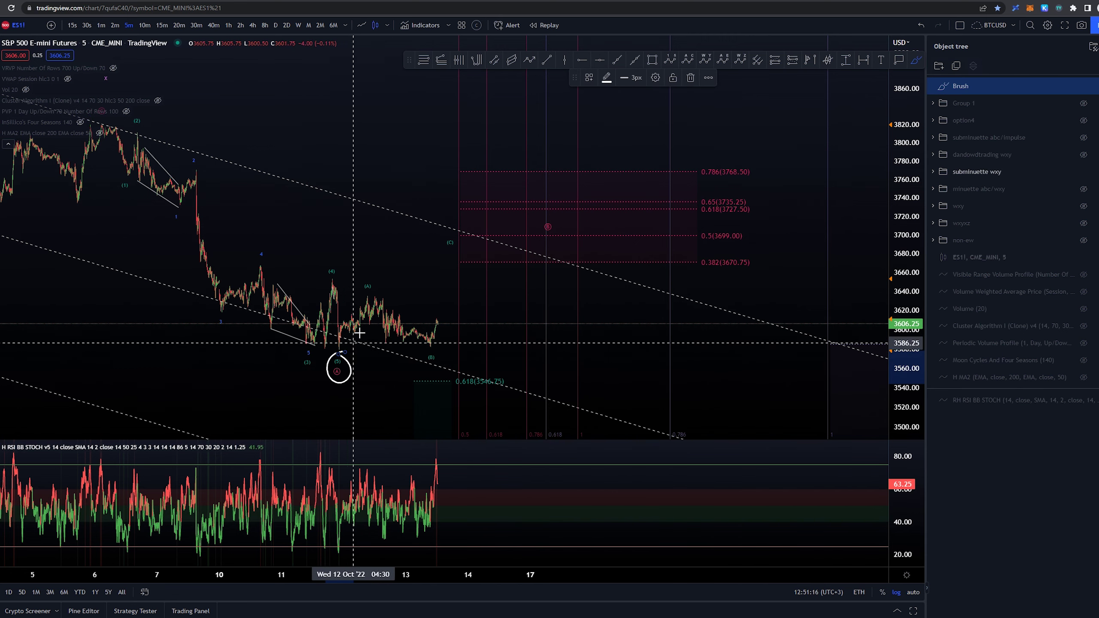
key("ctrl+z")
Draw two falling, converging trend lines, one from the (4) high near 3651.75 and one from the (5) low at 3581.00 to about 3549.25.
key("alt+t")
left_click(331, 281)
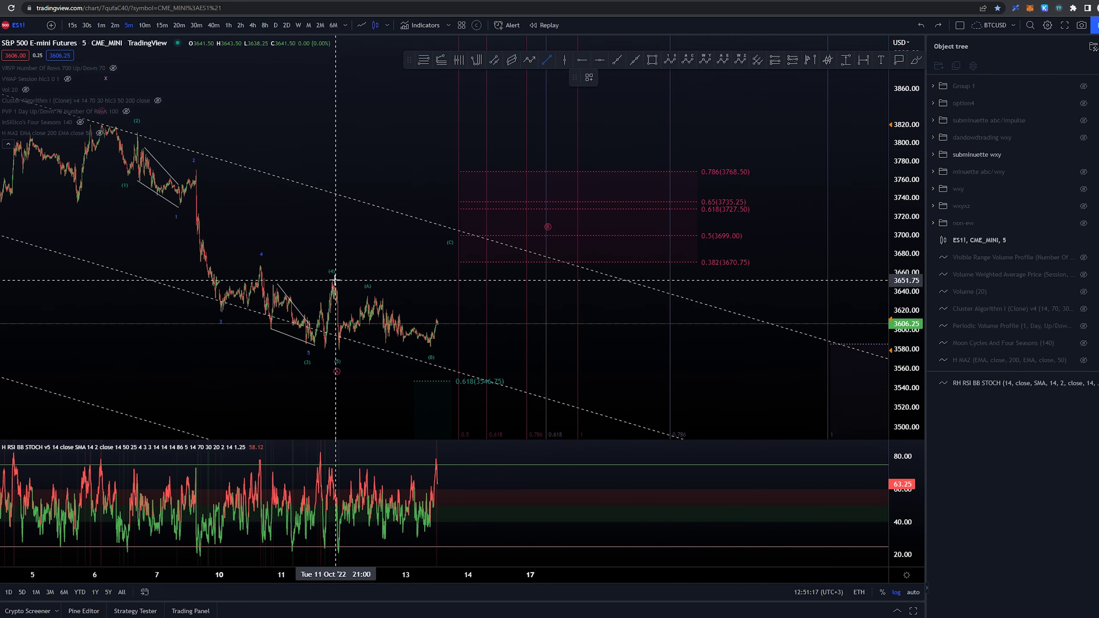
left_click(518, 344)
key("alt+t")
left_click(337, 348)
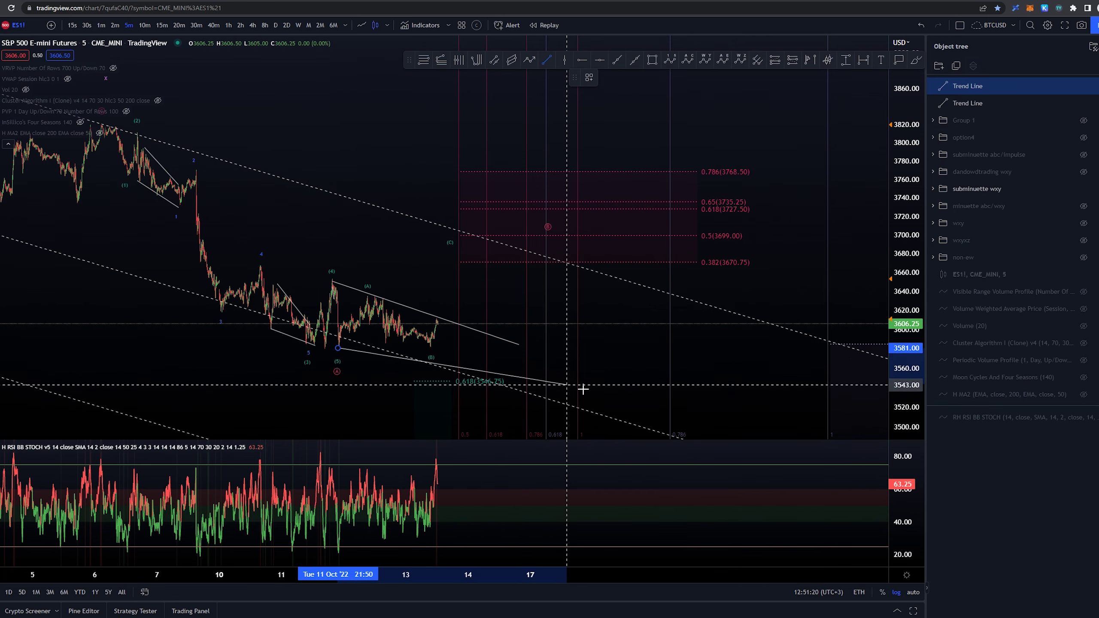
left_click(530, 379)
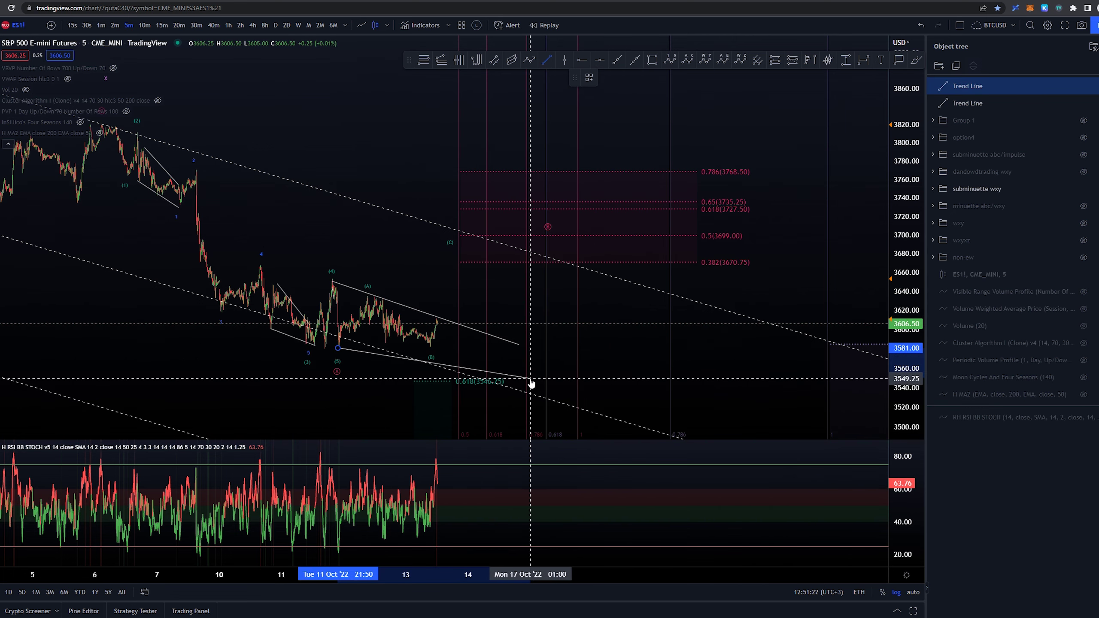
left_click(432, 289)
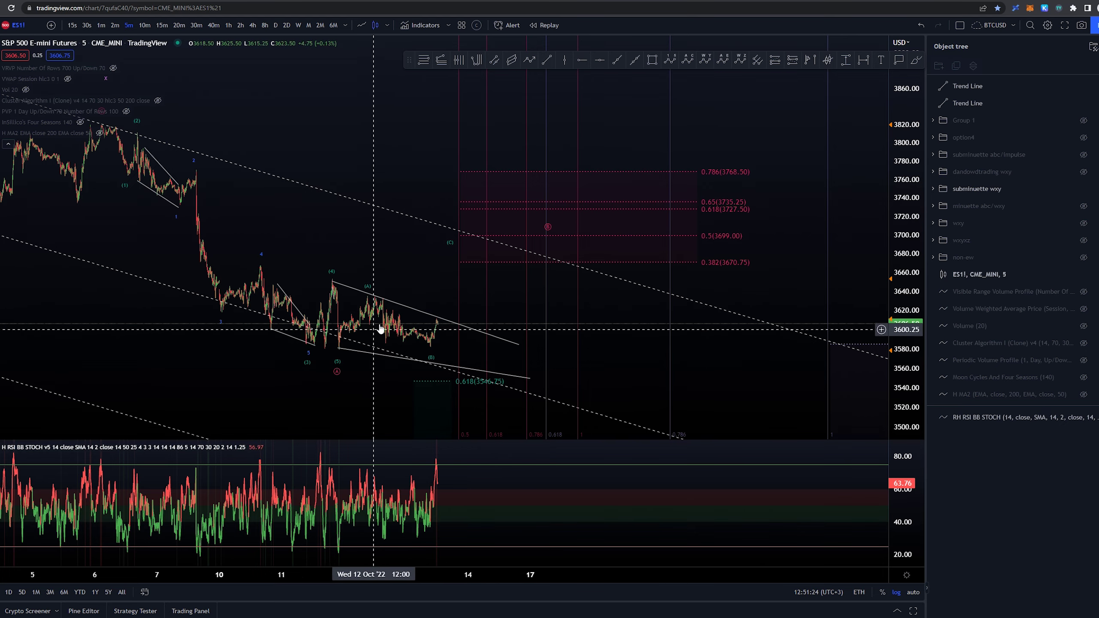
Sketch a drop from the current price to the lower trend line and a turn up to about 3573 with the Brush, undoing it.
key("alt+b")
mouse_move(337, 341)
left_mouse_down()
mouse_move(473, 303)
mouse_move(463, 355)
left_mouse_up()
key("ctrl+z")
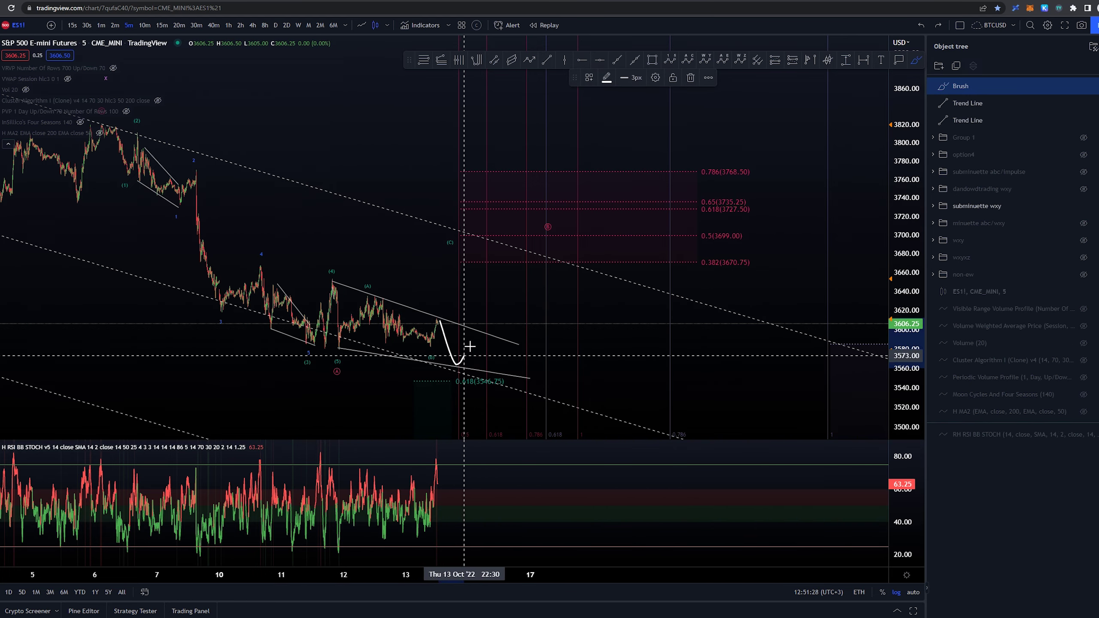
key("ctrl+z")
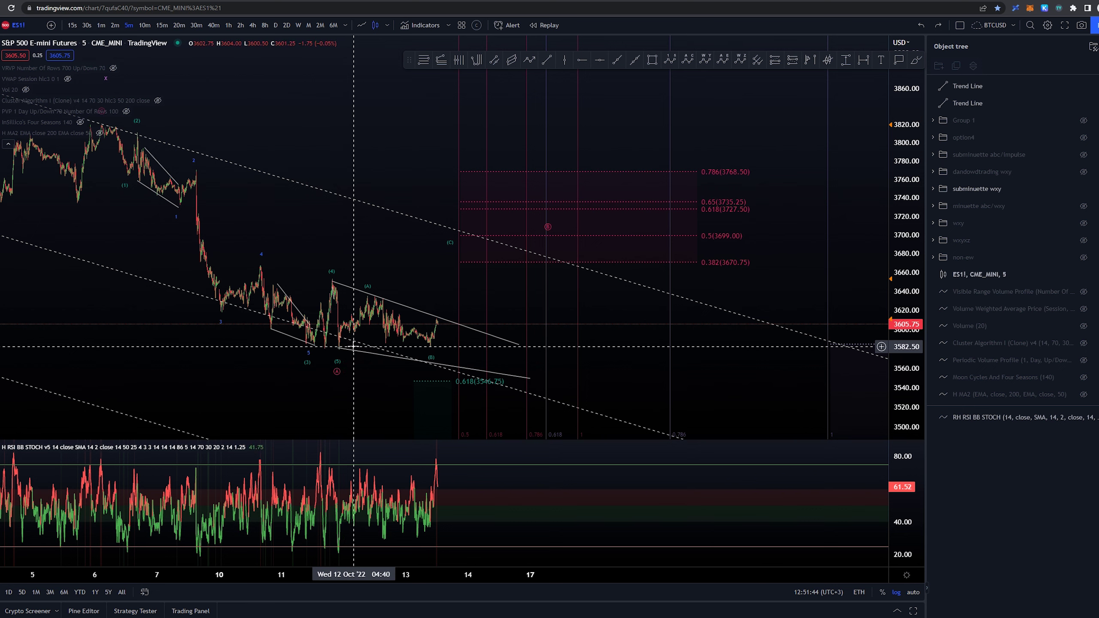
Circle the red B label inside the pink retracement zone with the Brush and undo the mark.
key("alt+b")
mouse_move(554, 221)
left_mouse_down()
mouse_move(561, 248)
mouse_move(540, 220)
left_mouse_up()
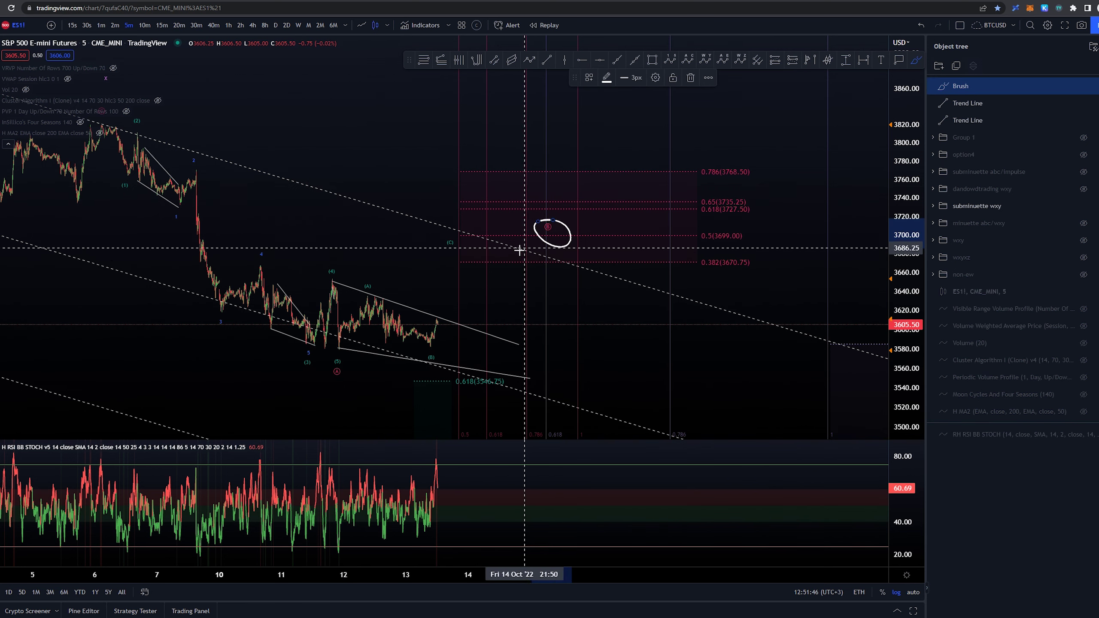
key("ctrl+z")
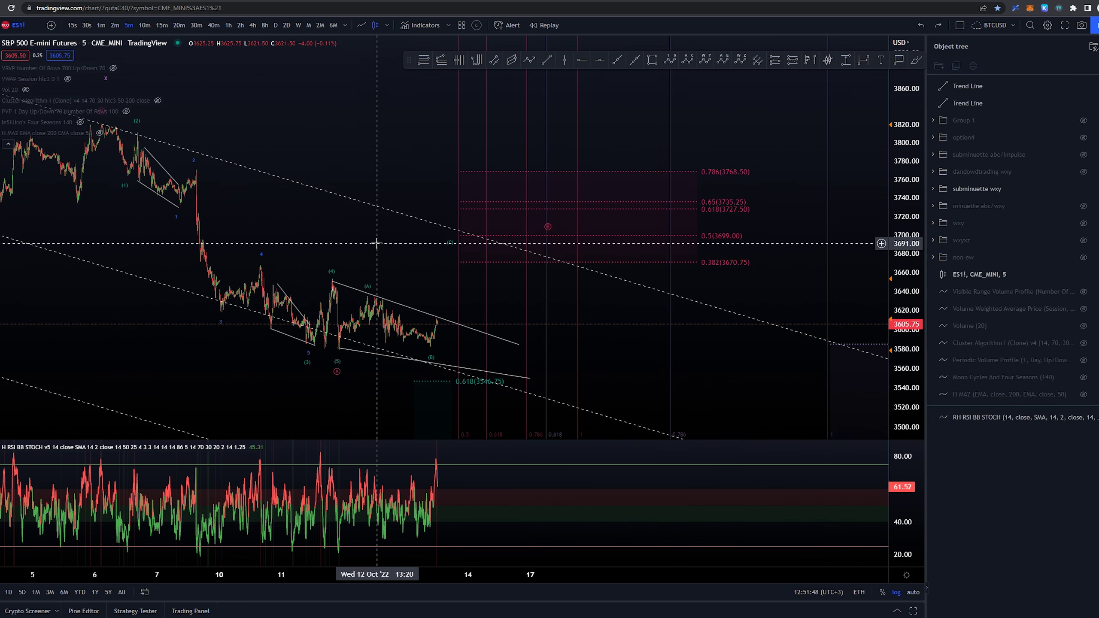